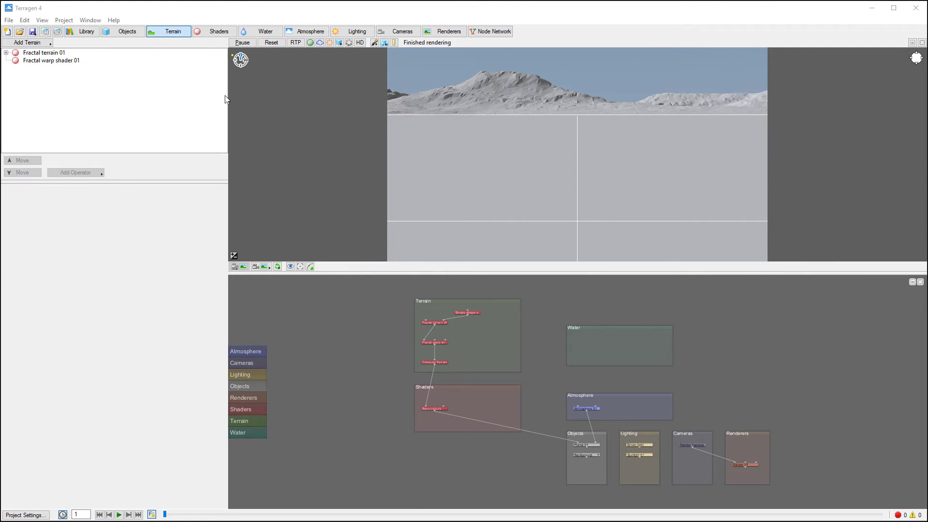
Look over the Add Object Population types, then switch to the xfrog samples page in Chrome.
left_click(124, 31)
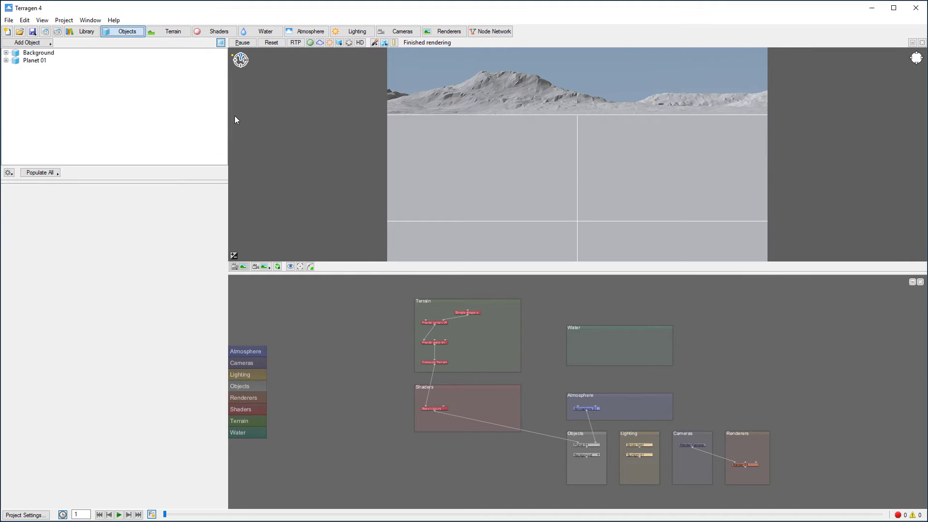
left_click(27, 43)
mouse_move(115, 79)
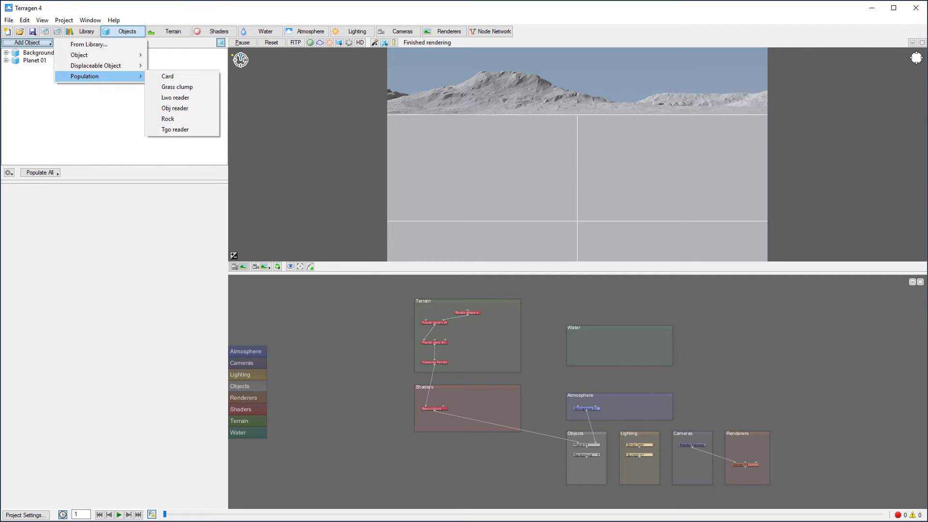
key("alt+Tab")
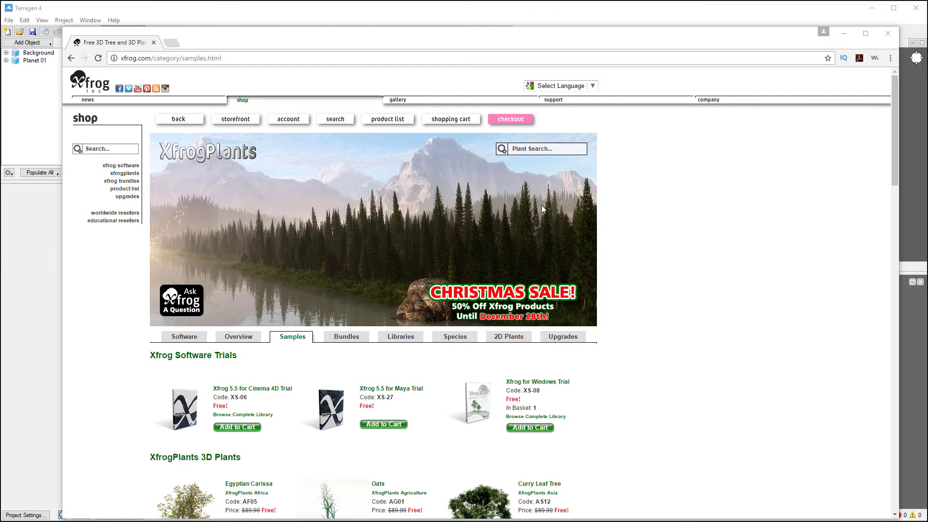
Scroll through the XfrogPlants 3D Plants samples list, then drag the browser down to reveal Terragen.
left_click_drag(374, 48, 373, 43)
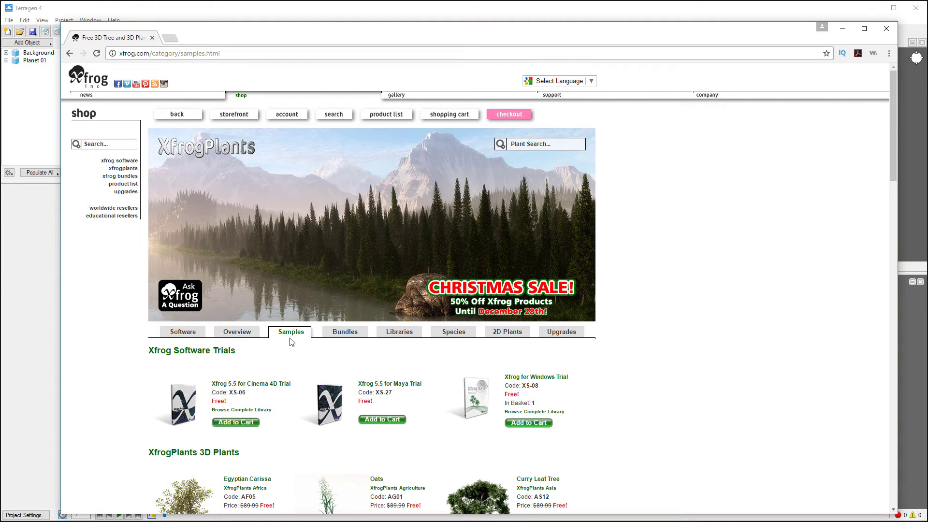
scroll(701, 284, "down", 5)
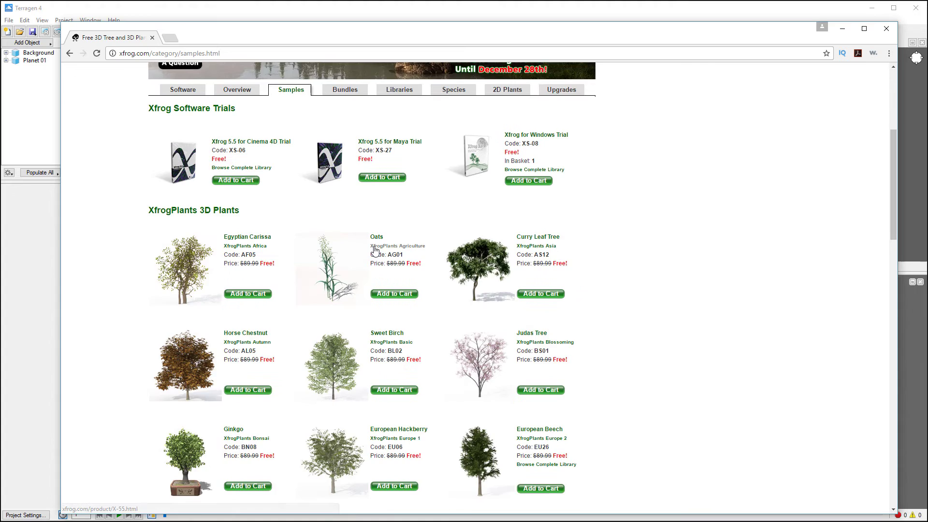
scroll(375, 250, "down", 3)
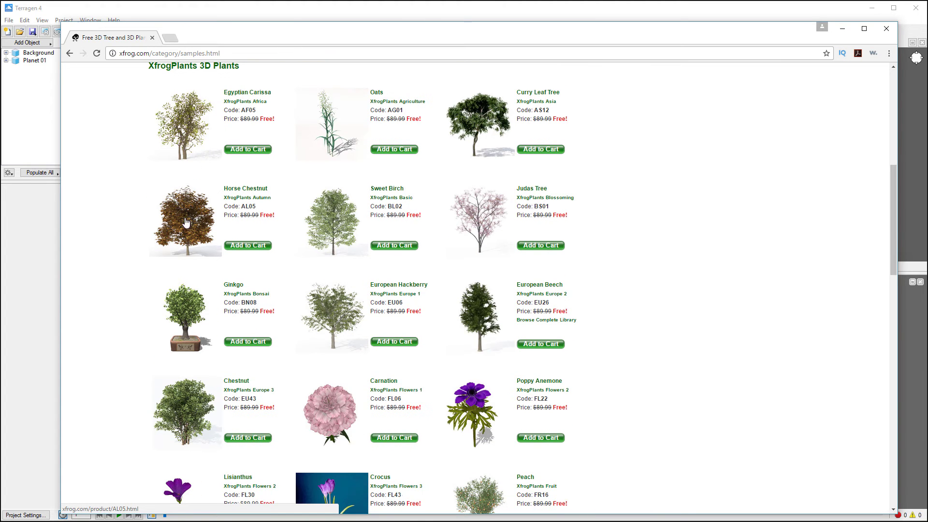
scroll(672, 233, "down", 4)
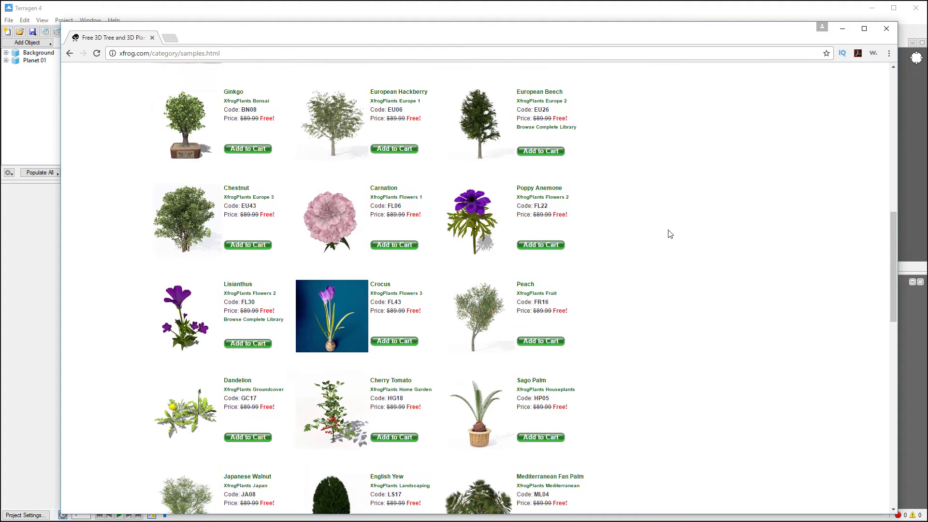
scroll(670, 234, "up", 3)
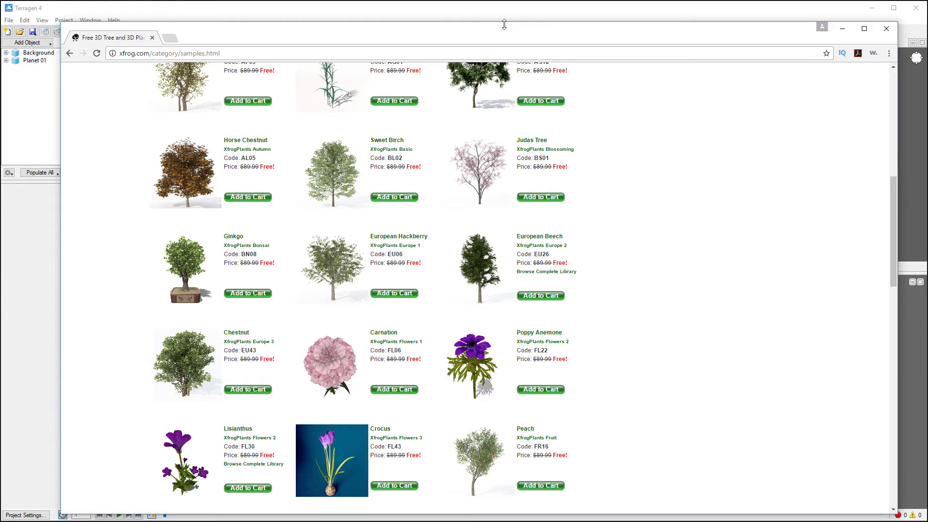
left_click_drag(503, 24, 517, 189)
Recheck the Population object types, then switch to Chrome and scroll the free plant samples list.
left_click(27, 43)
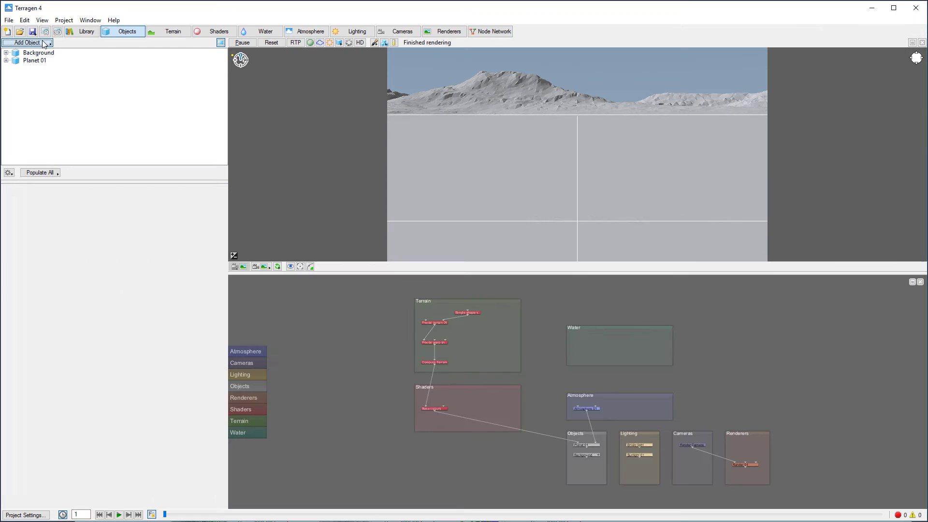
mouse_move(93, 76)
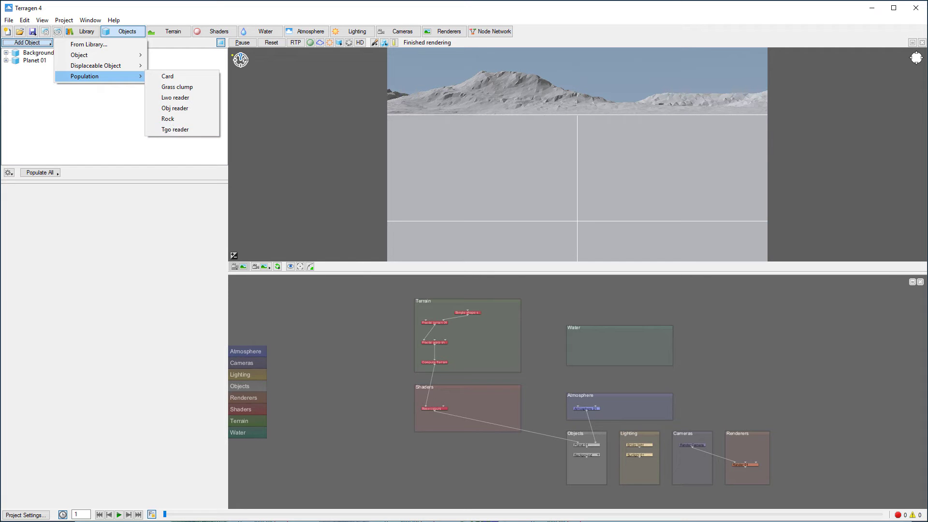
key("alt+Tab")
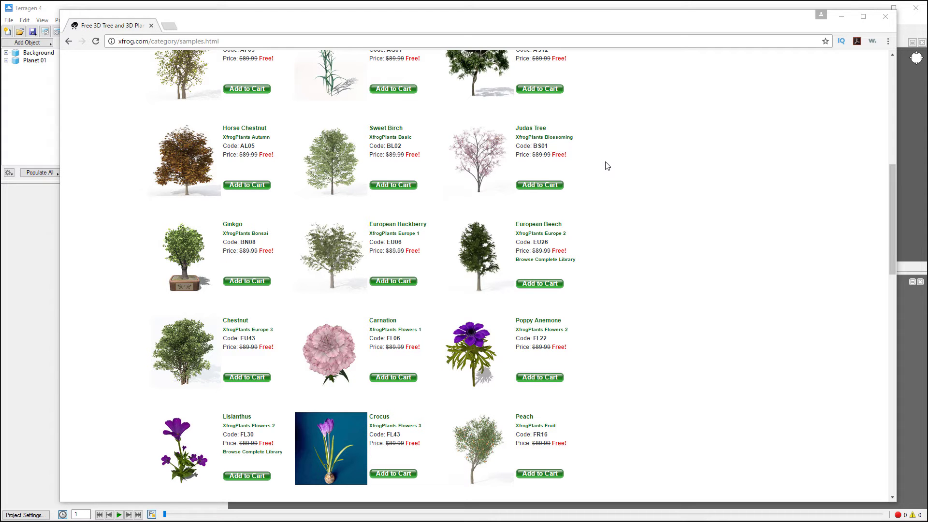
scroll(651, 185, "up", 8)
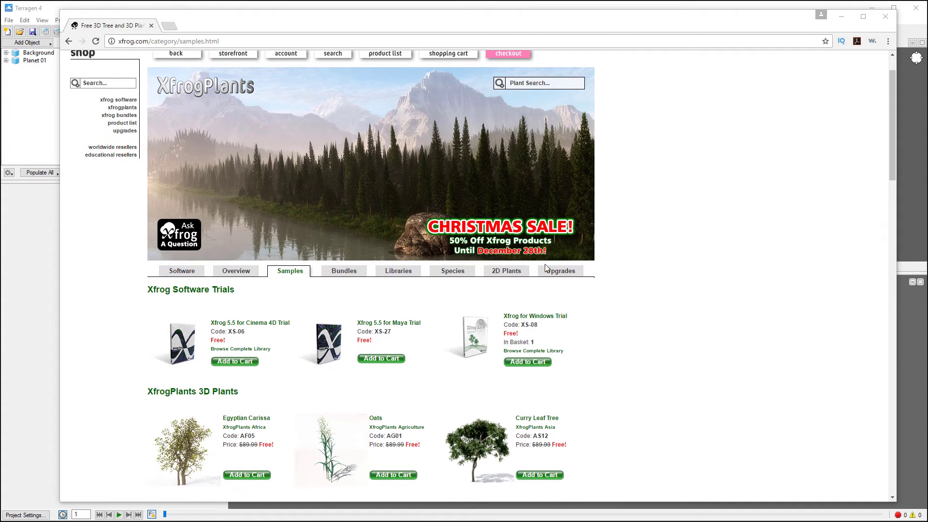
scroll(413, 228, "down", 4)
scroll(414, 227, "down", 2)
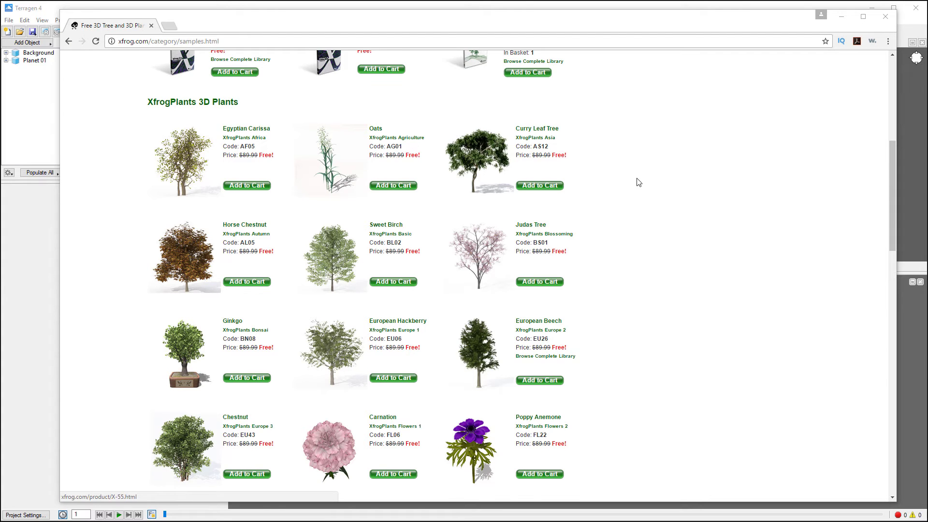
scroll(633, 178, "down", 2)
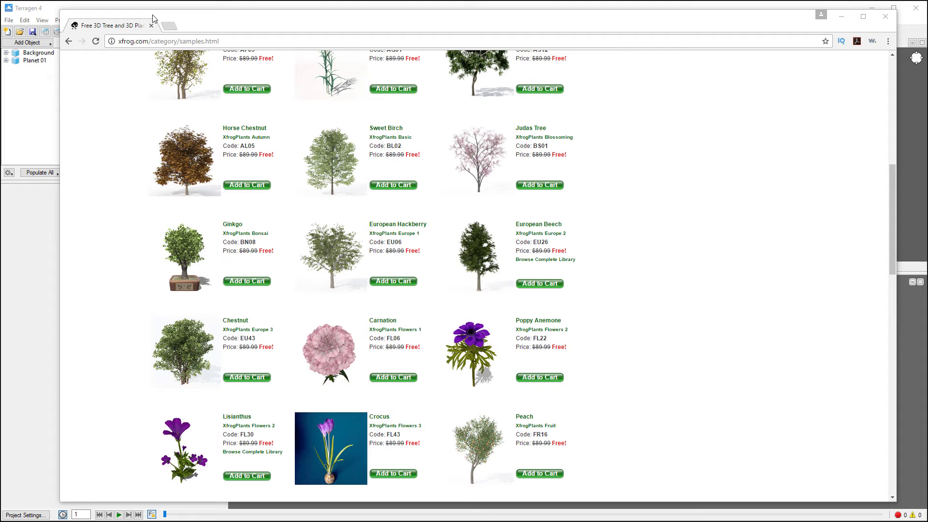
Minimize the browser and add a Tgo reader population in Terragen.
left_click(843, 19)
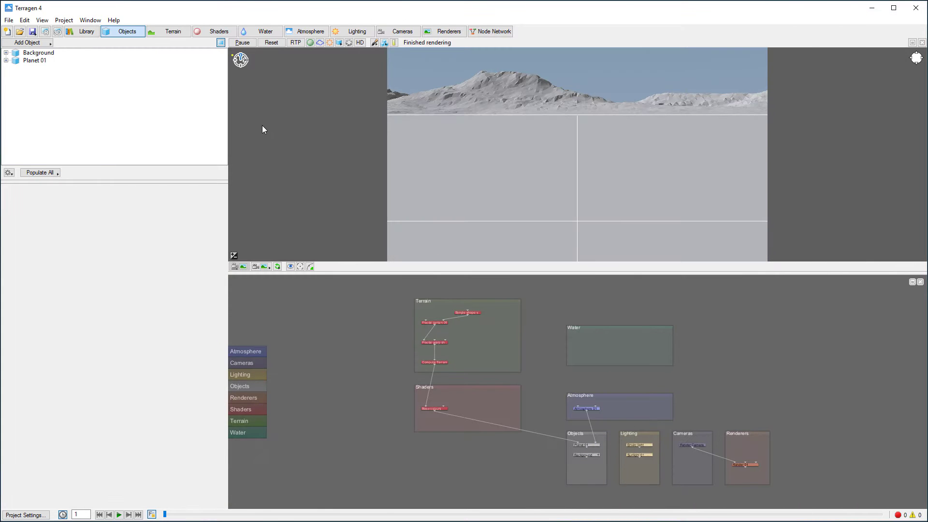
left_click(42, 43)
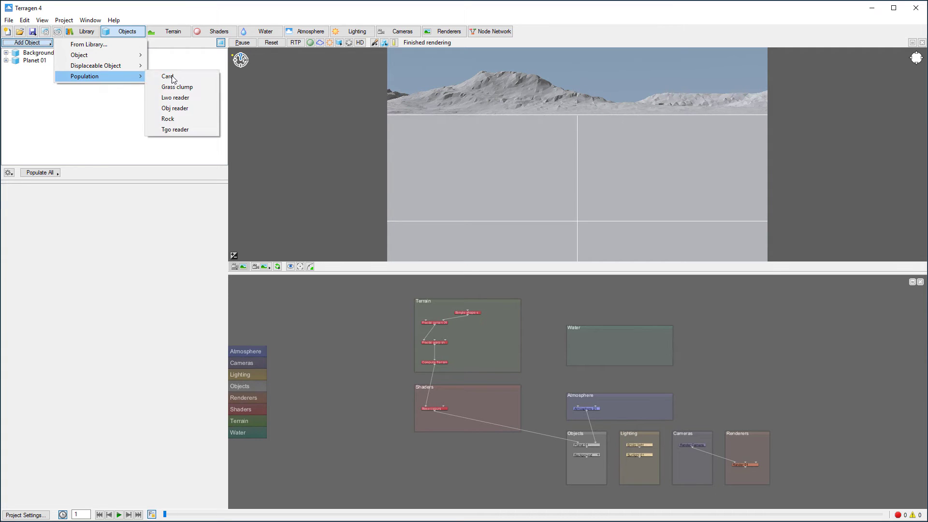
left_click(179, 129)
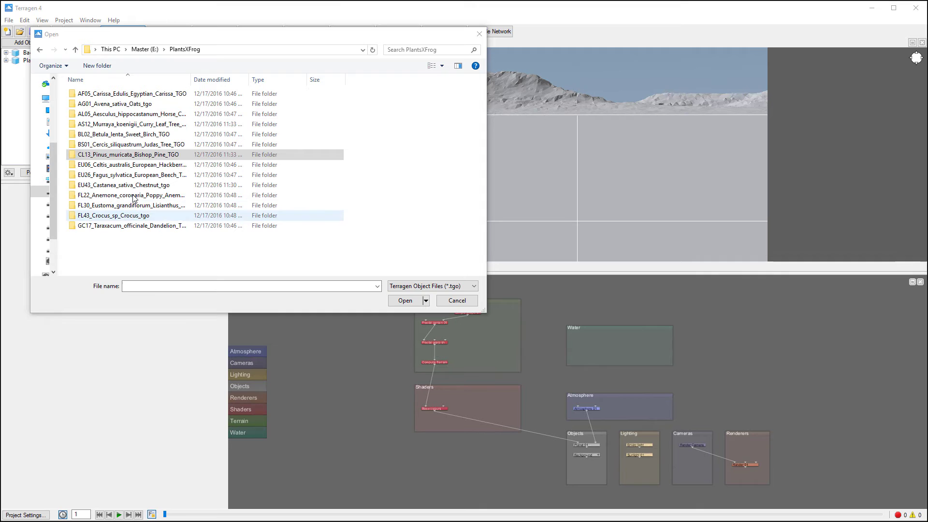
Load CL13a_Bishop_Pine.tgo from the Bishop Pine TGO Models folder into the population.
double_click(116, 155)
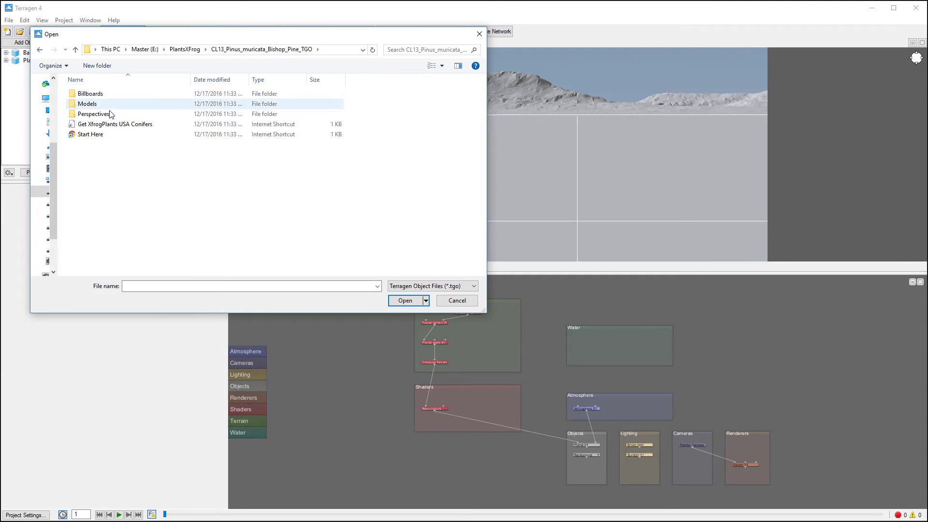
double_click(104, 93)
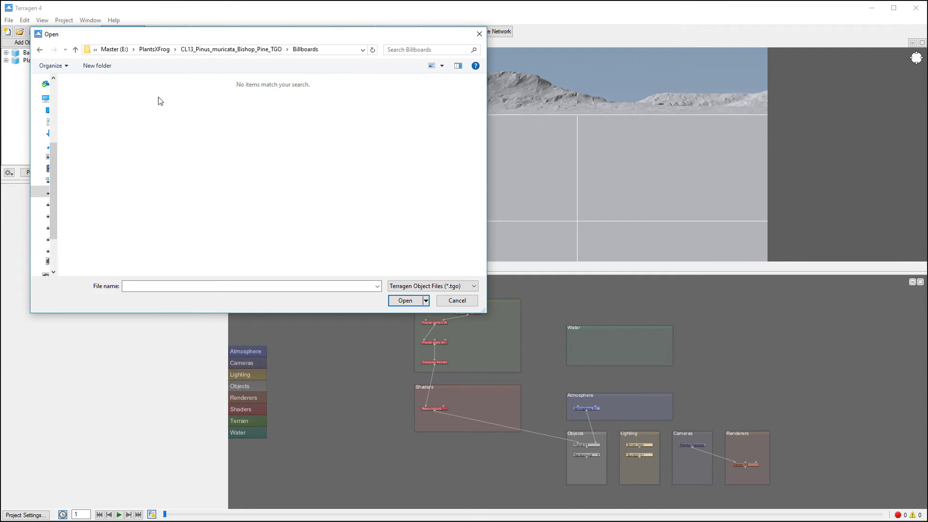
left_click(231, 49)
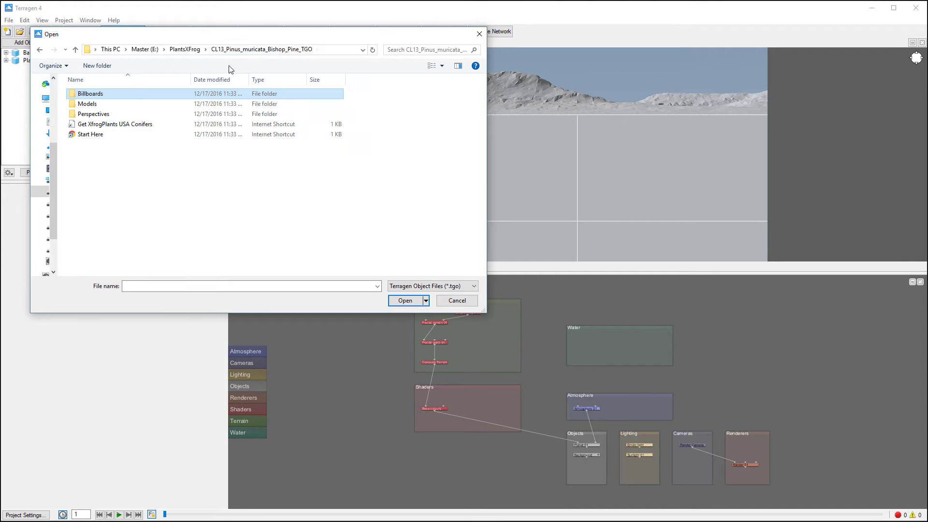
double_click(87, 104)
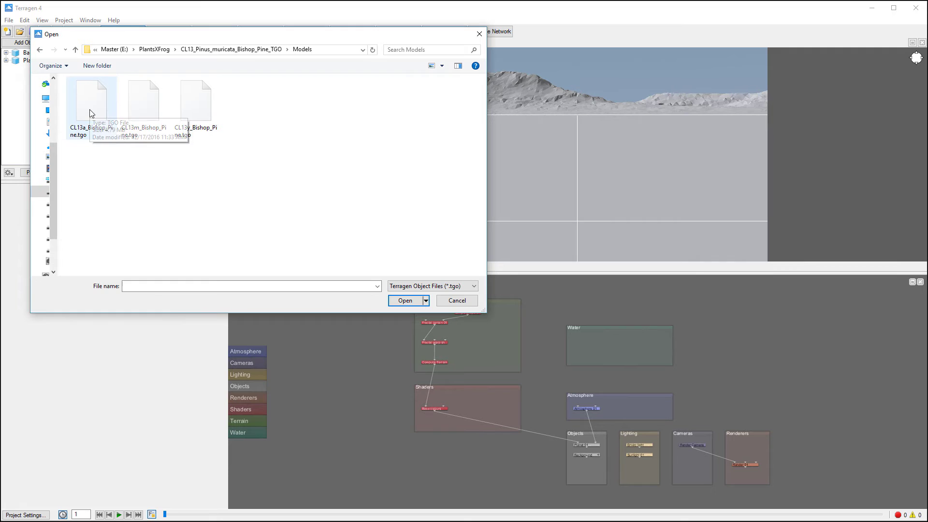
left_click(95, 104)
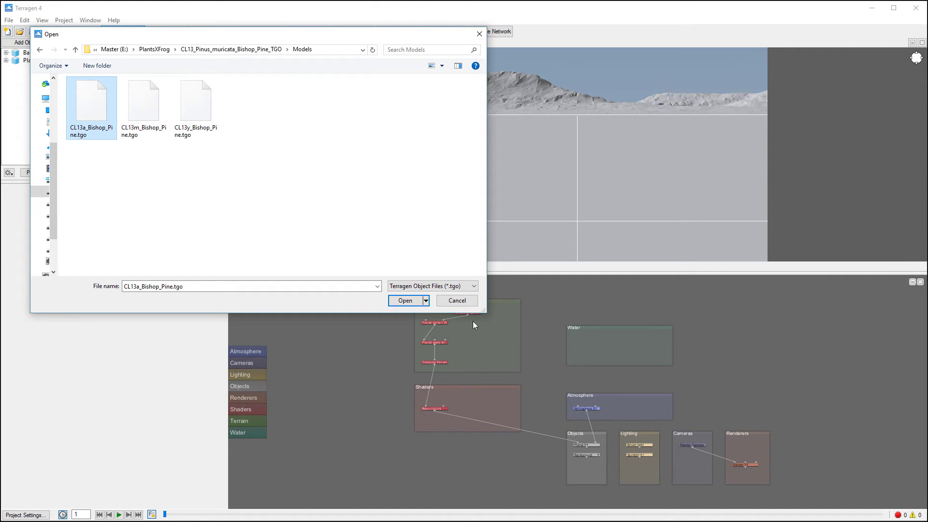
left_click(405, 300)
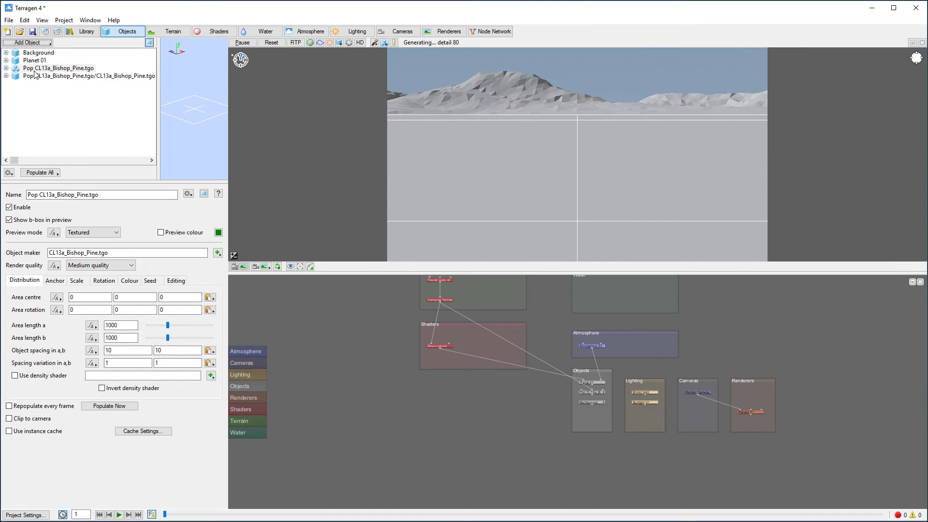
Expand the pine population and object to inspect CL13a_MS and its CL13a_Needle shader.
left_click(7, 68)
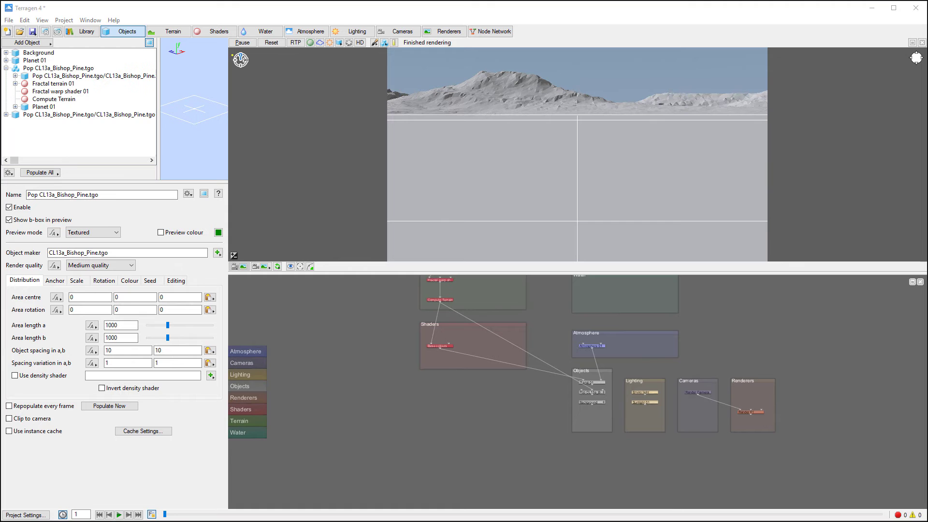
left_click(67, 116)
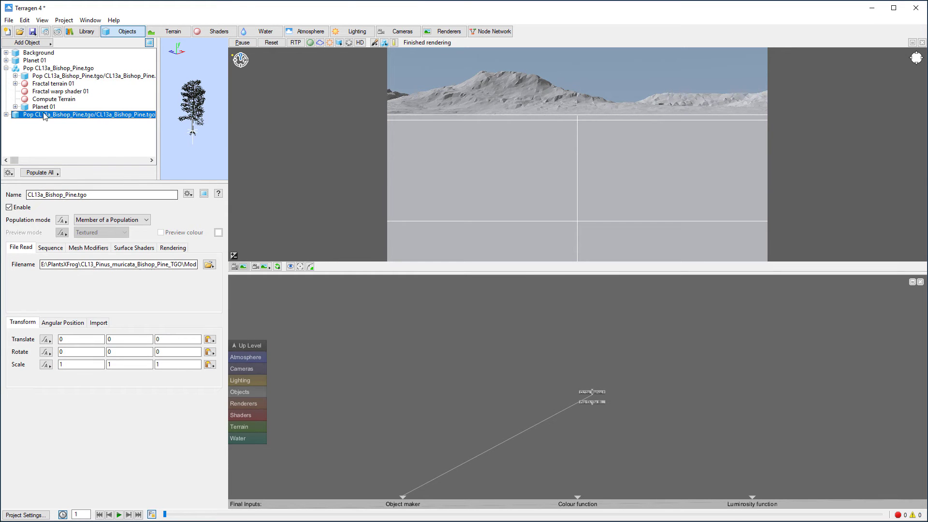
left_click(6, 115)
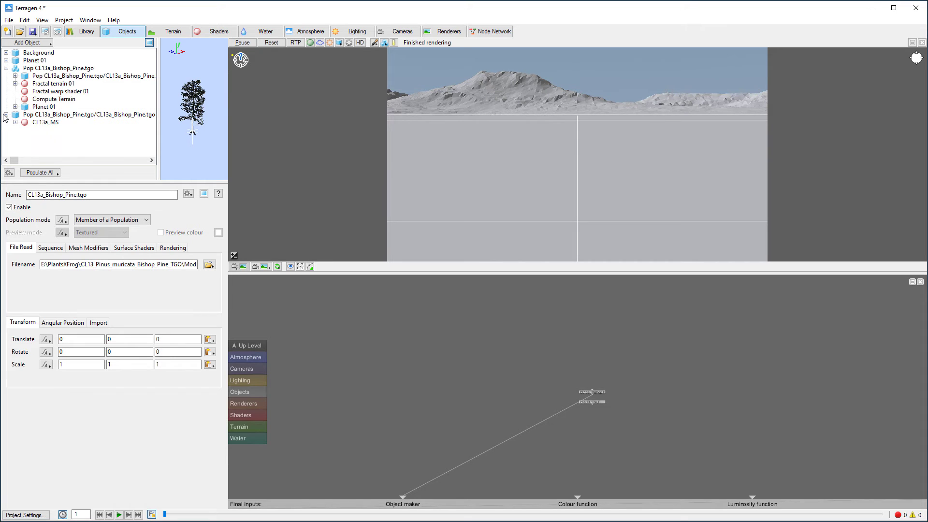
left_click(44, 123)
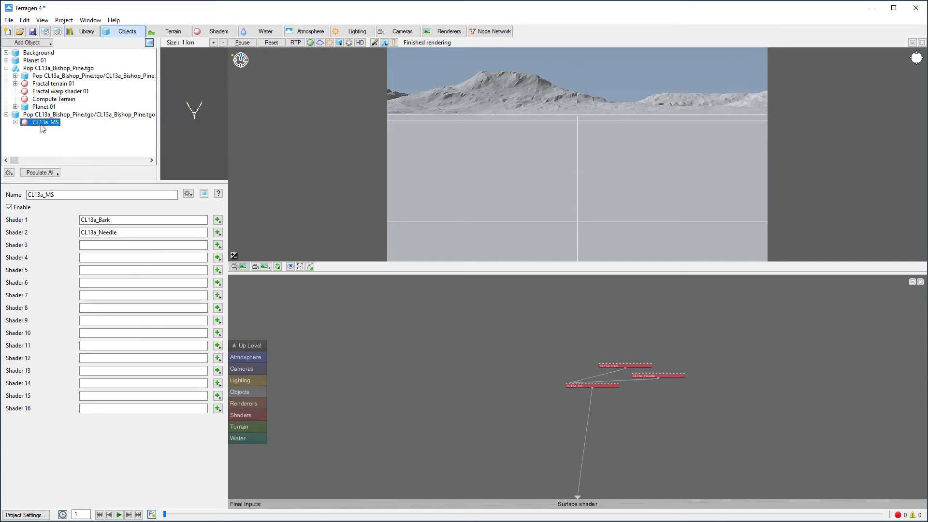
left_click(119, 232)
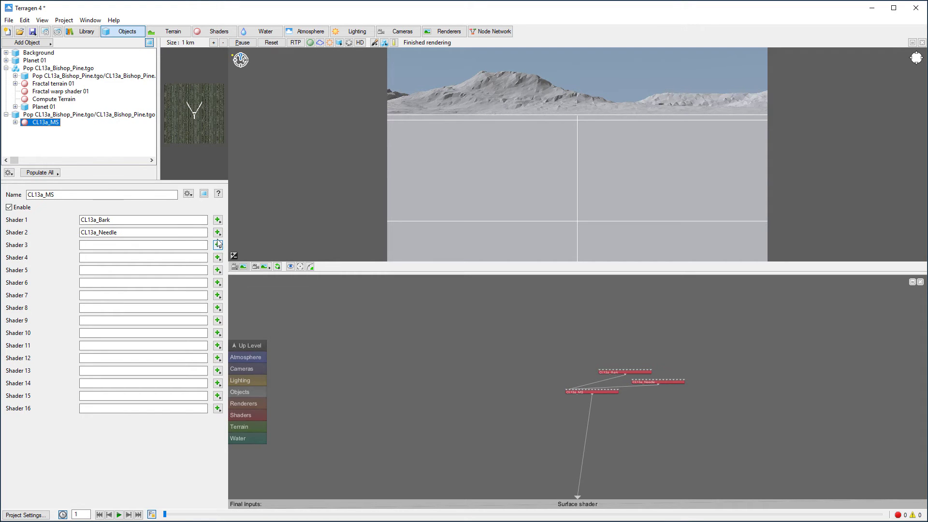
Check the CL13a_Bark shader link, then move the Bark node up-left and Needle node up.
left_click(218, 220)
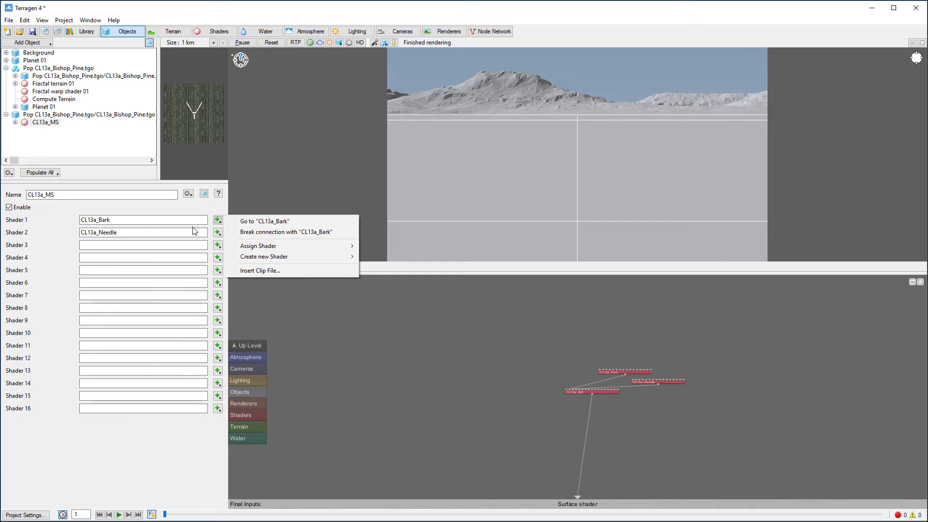
left_click(116, 221)
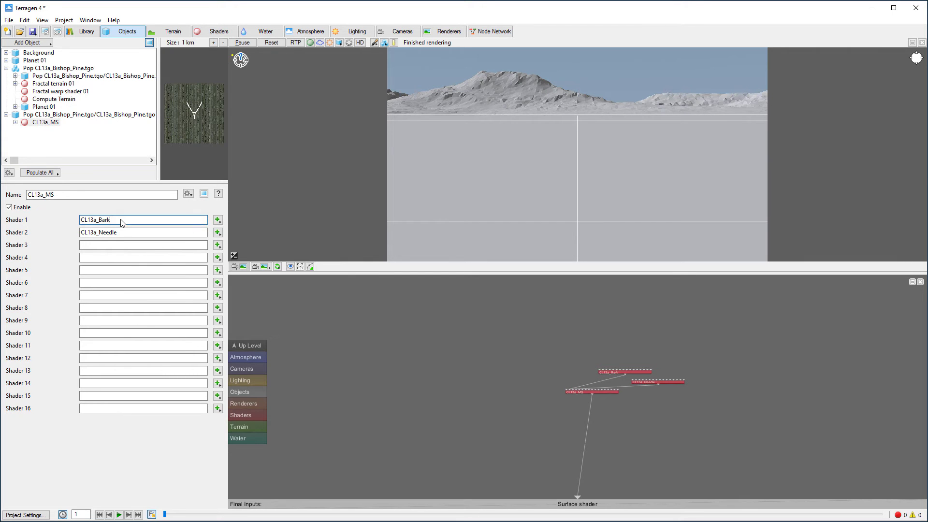
left_click_drag(626, 371, 539, 359)
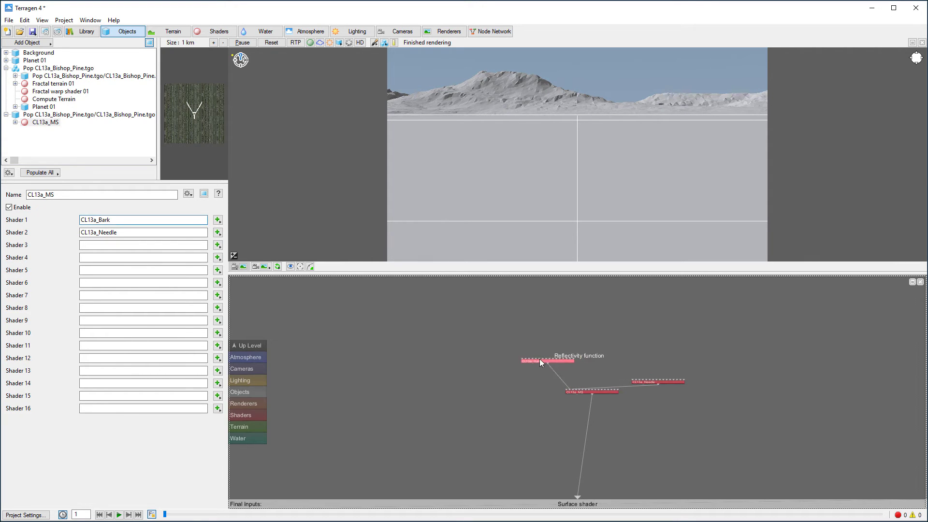
left_click_drag(655, 383, 656, 371)
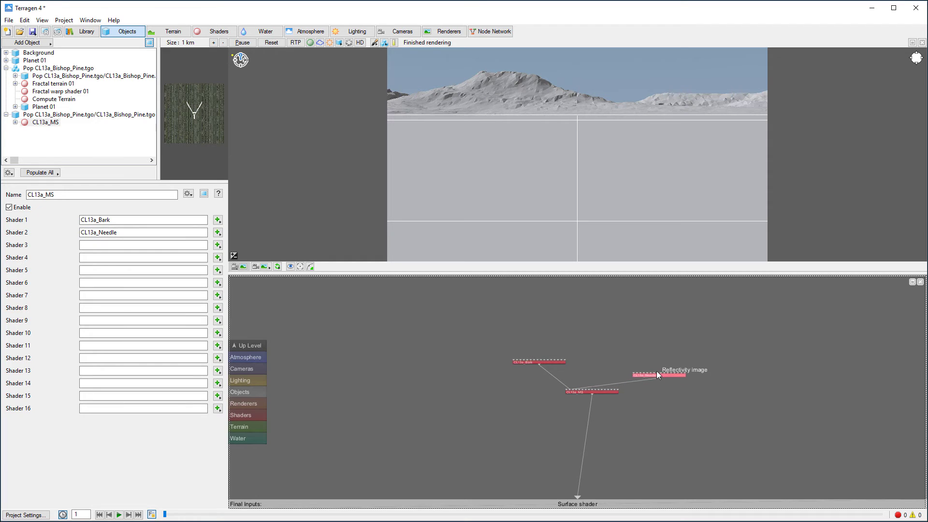
double_click(541, 361)
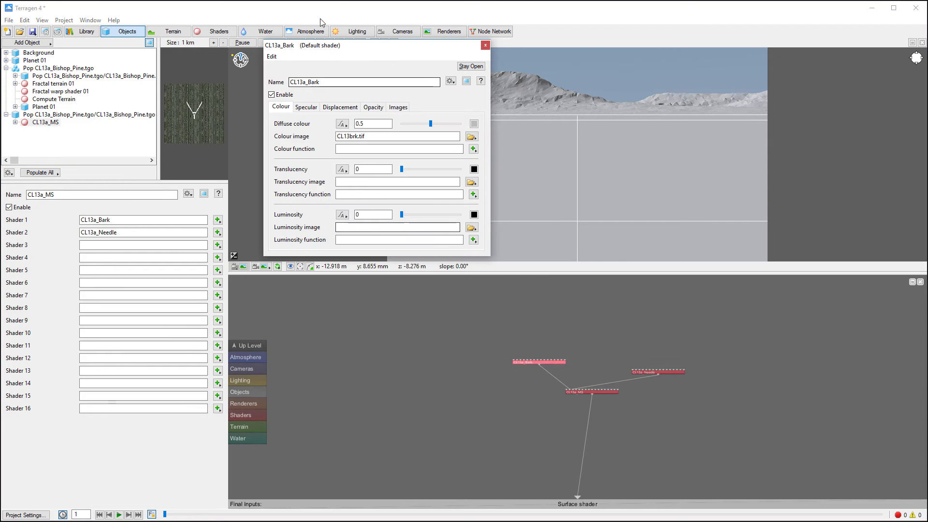
left_click_drag(339, 51, 396, 152)
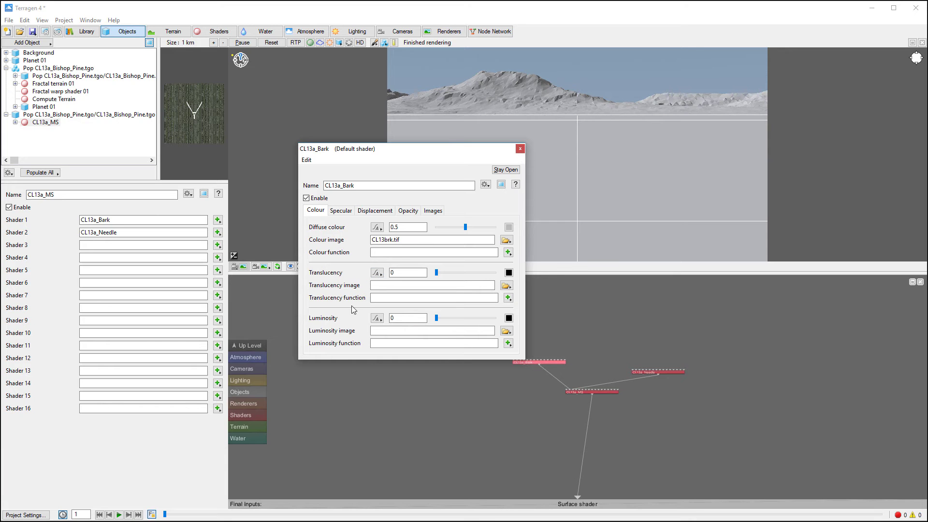
left_click(340, 210)
left_click(375, 211)
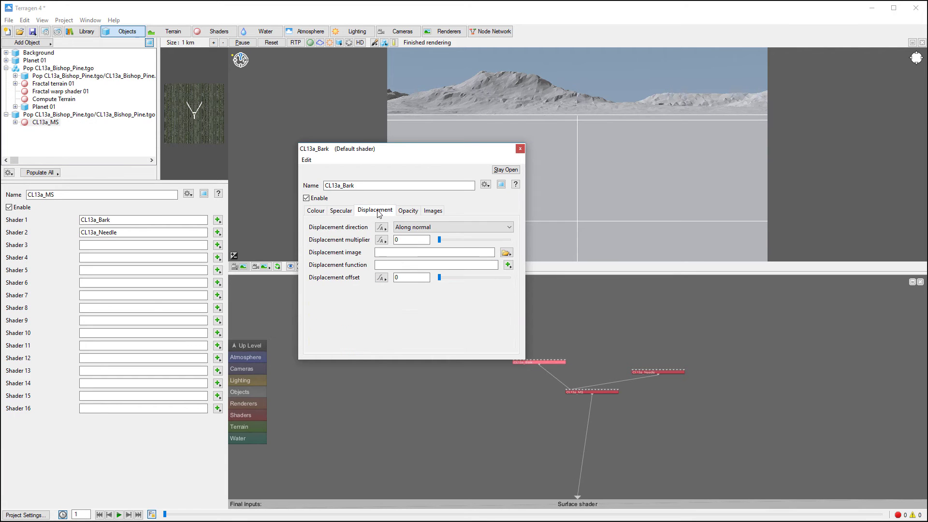
left_click(409, 211)
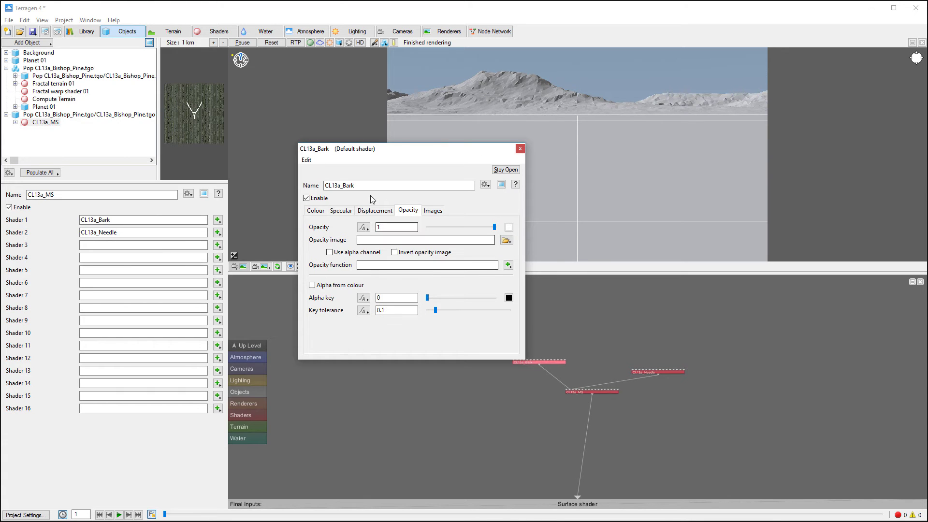
left_click(433, 211)
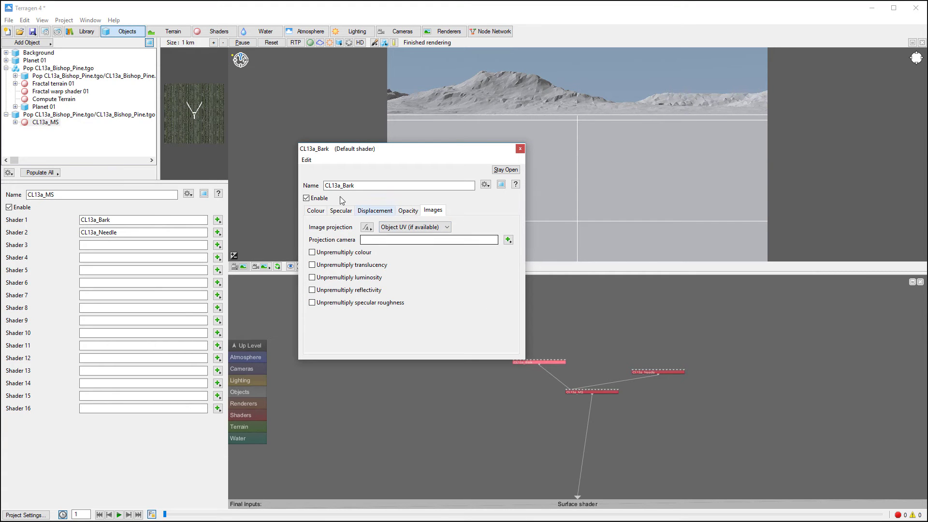
left_click(315, 211)
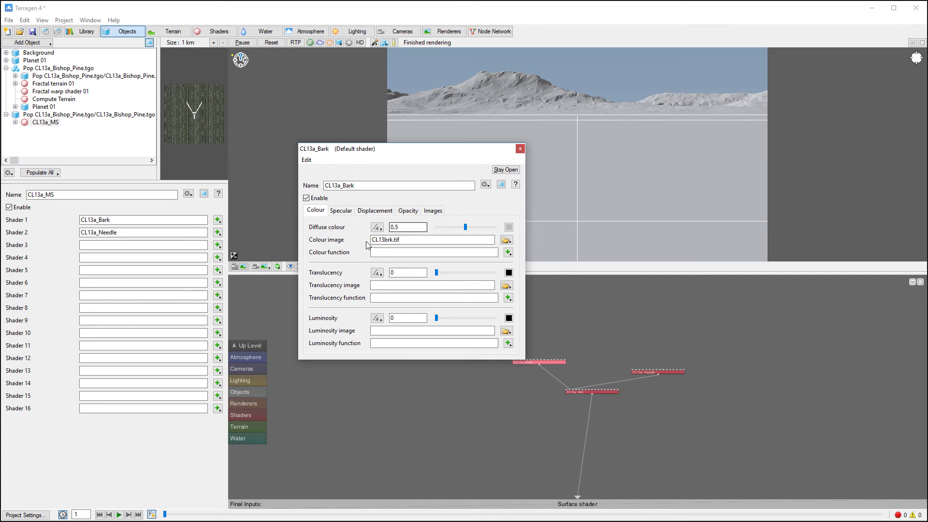
left_click(520, 149)
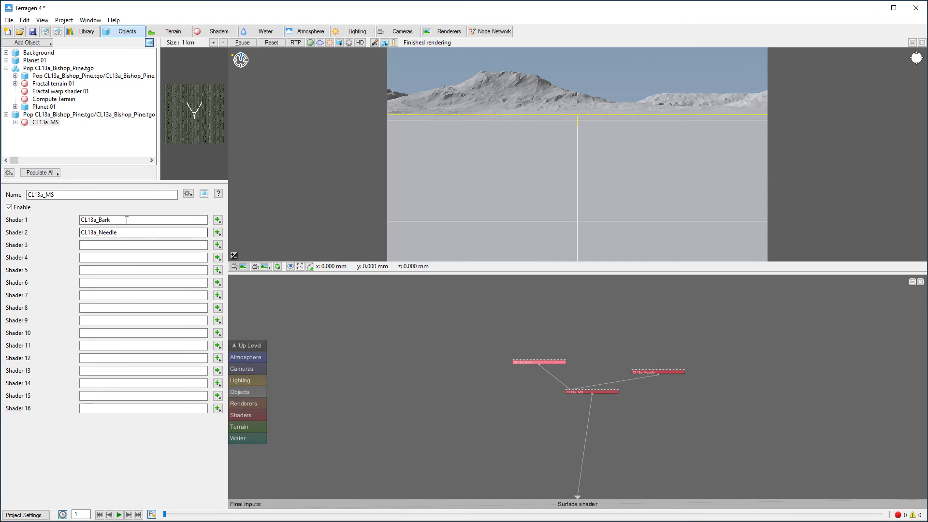
Review the tree object's import, sequence, modifier, shader and rendering tabs, then reselect Pop CL13a_Bishop_Pine.tgo.
left_click(51, 115)
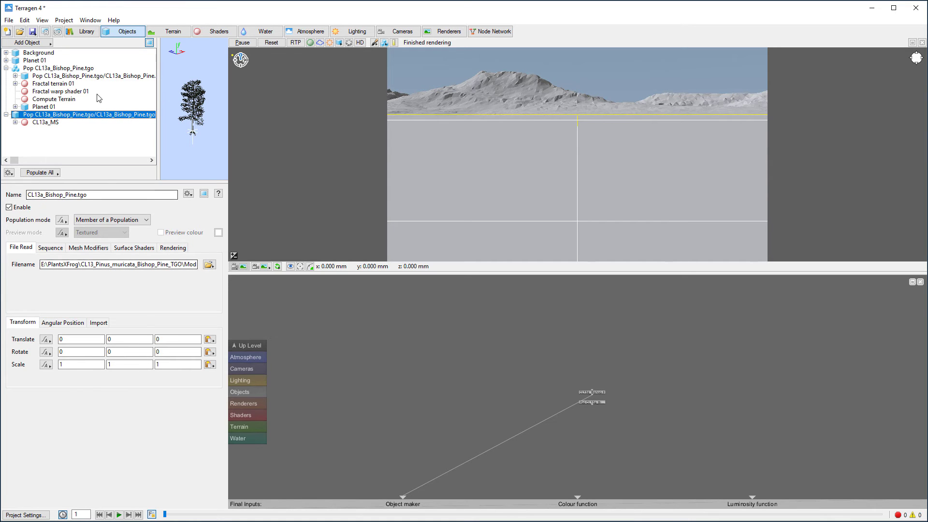
left_click(74, 324)
left_click(99, 324)
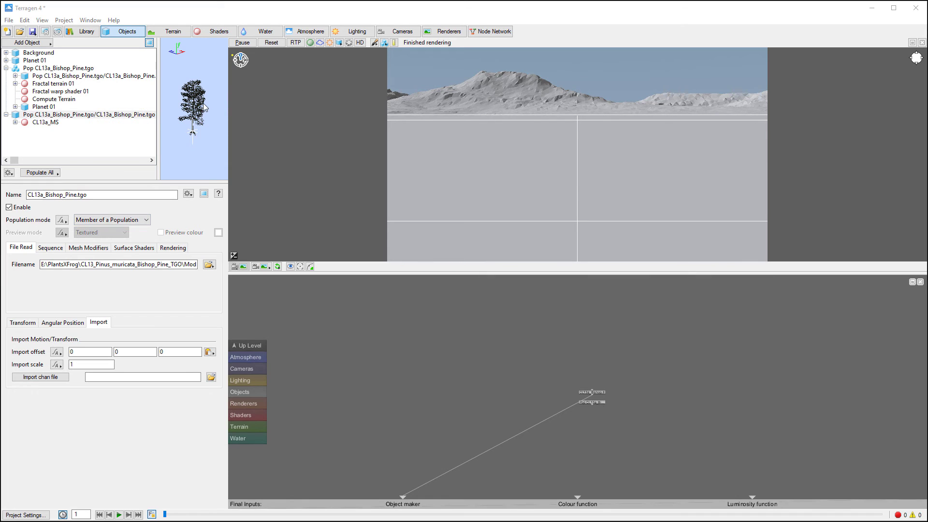
left_click(51, 248)
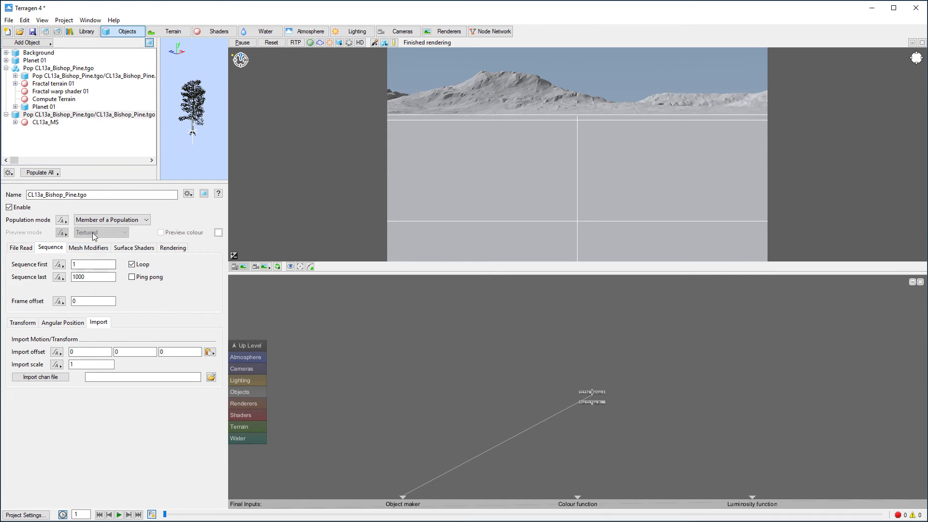
left_click(96, 252)
left_click(139, 249)
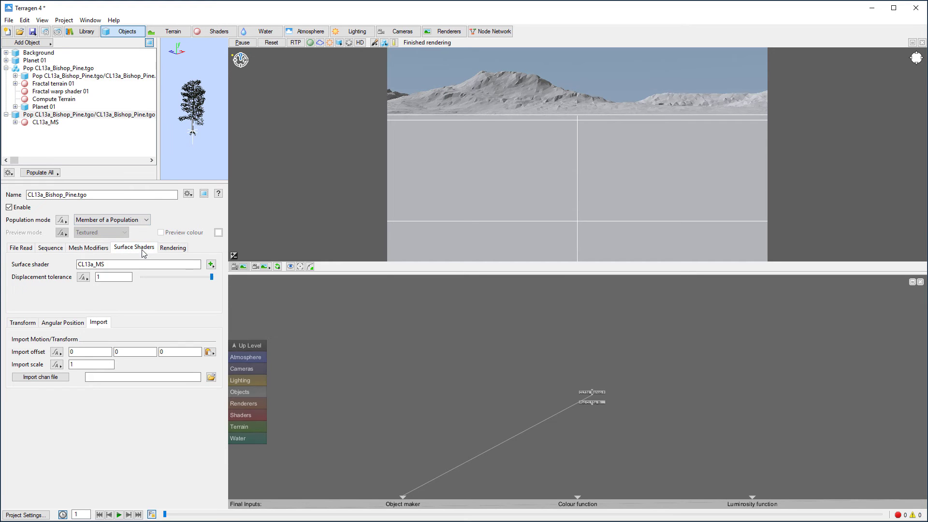
left_click(164, 252)
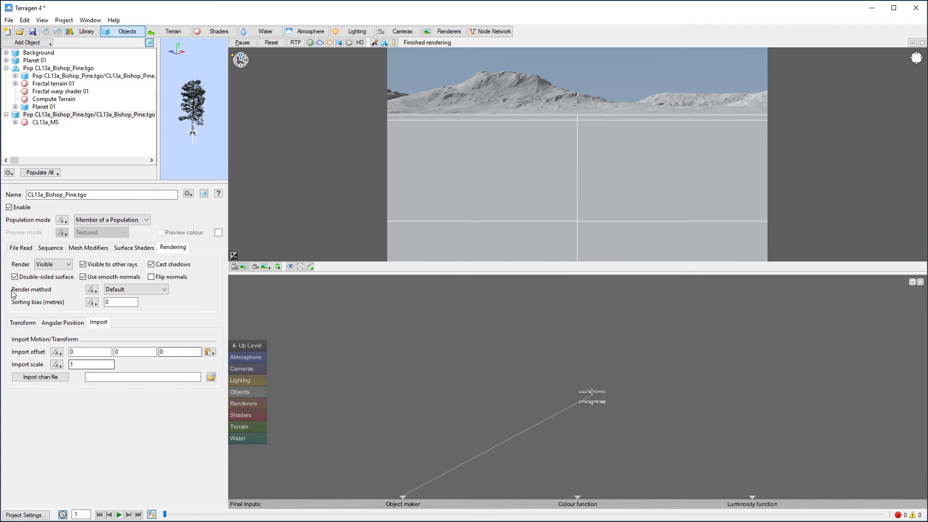
left_click(6, 115)
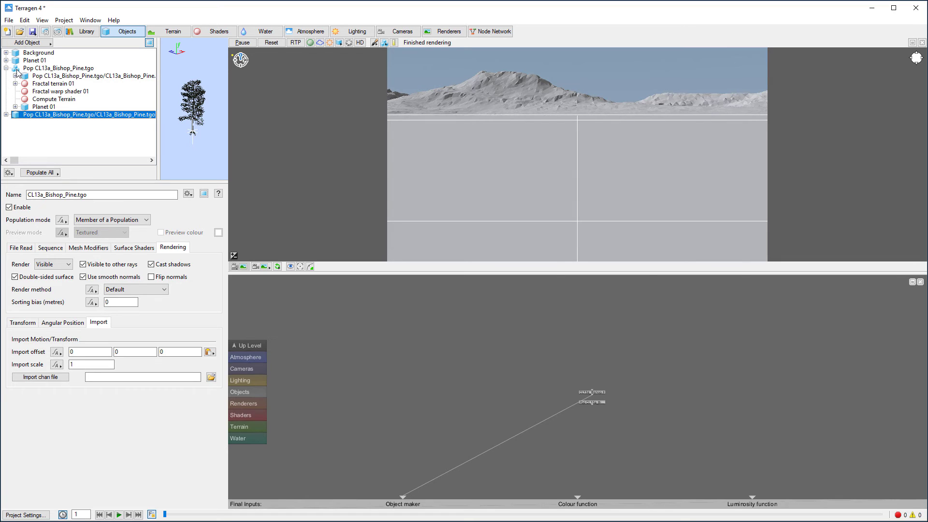
left_click(53, 69)
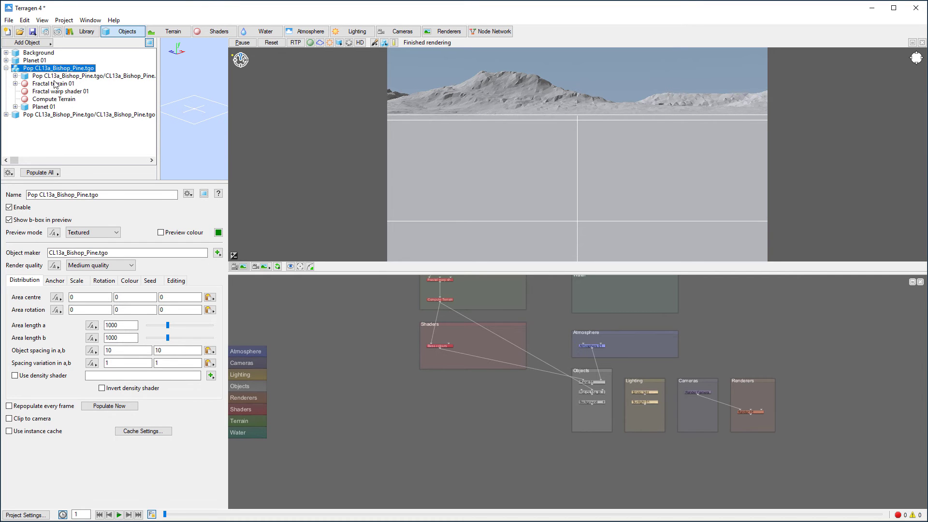
Pan the Node Network past Compute Terrain to show the Objects group.
left_click(526, 351)
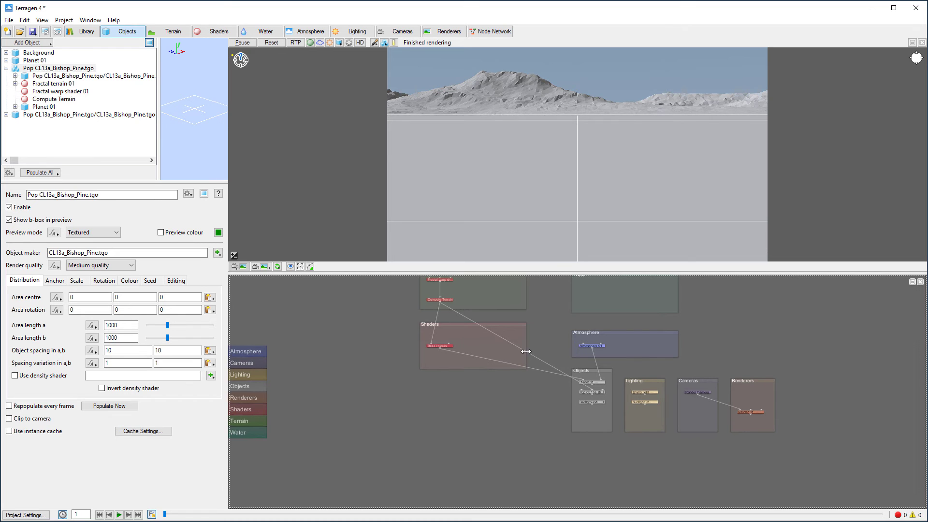
right_click(526, 354)
left_click(544, 324)
scroll(528, 362, "up", 3)
left_click_drag(527, 359, 600, 278)
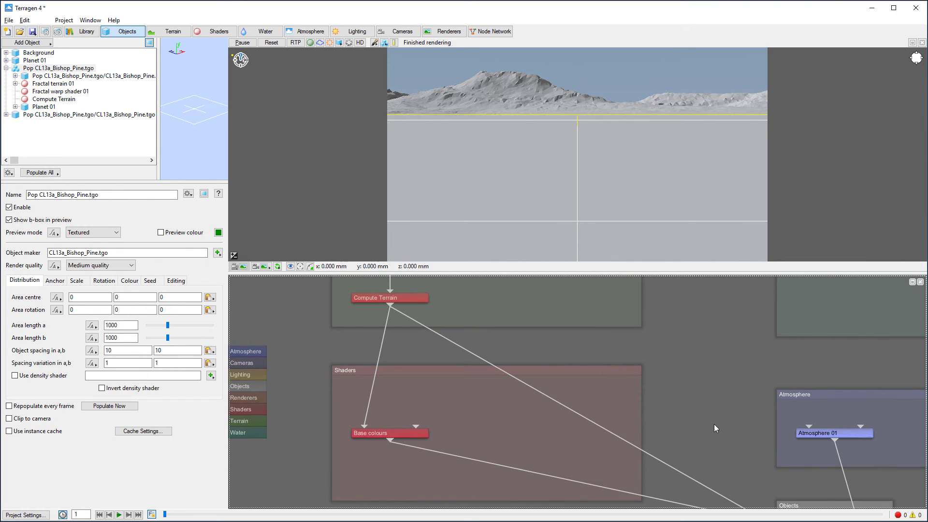
left_click_drag(715, 425, 486, 299)
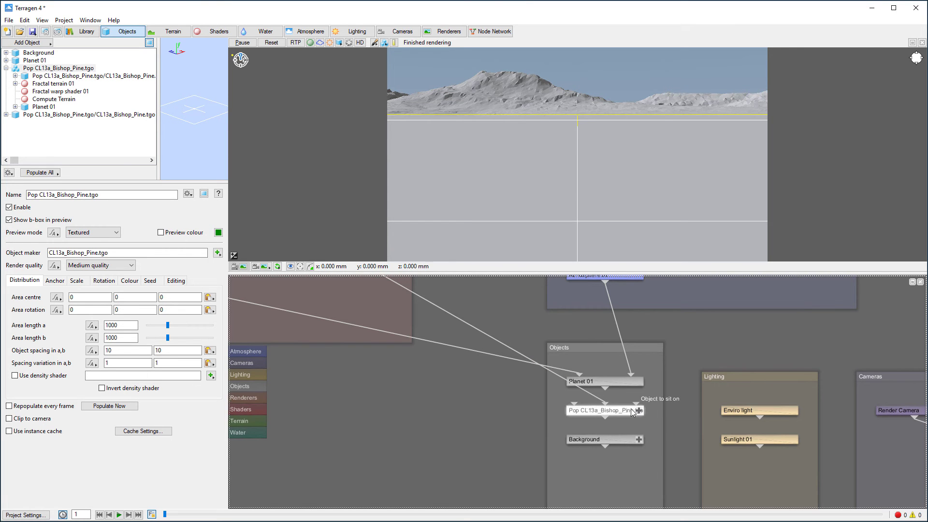
Tilt the 3D preview camera down and pull it back, then reselect the pine population.
left_click(551, 150)
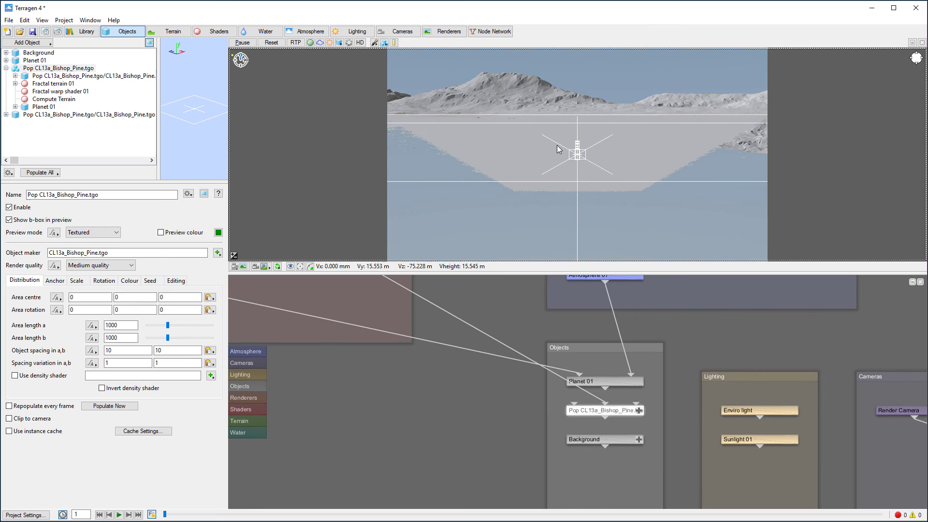
right_click_drag(545, 126, 552, 198)
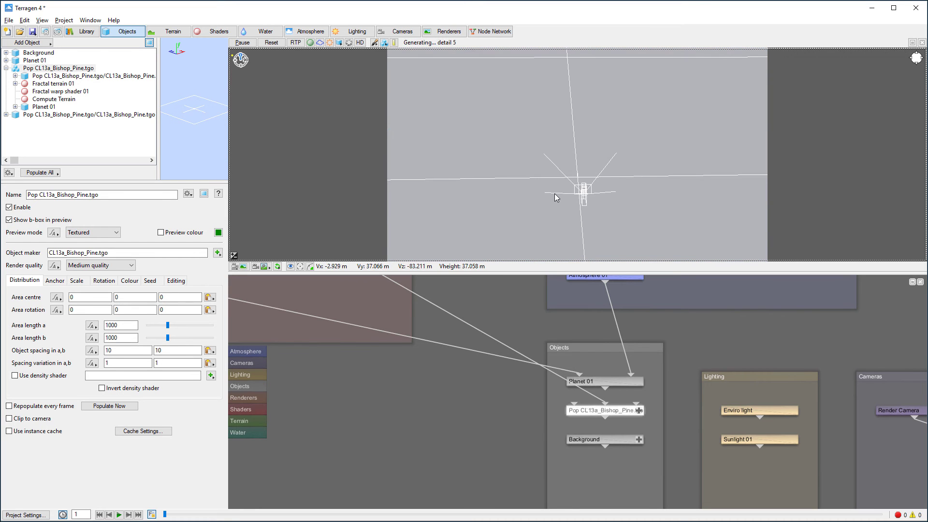
scroll(561, 190, "down", 5)
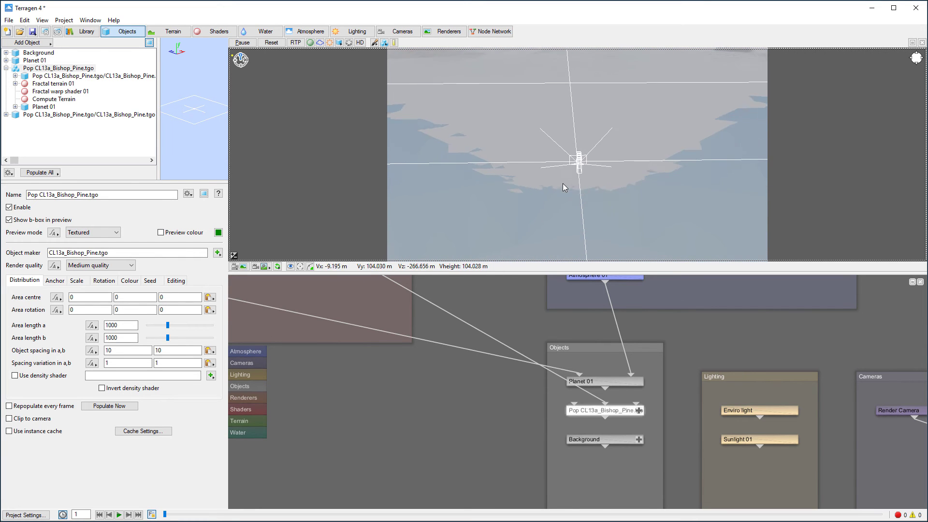
scroll(562, 182, "down", 2)
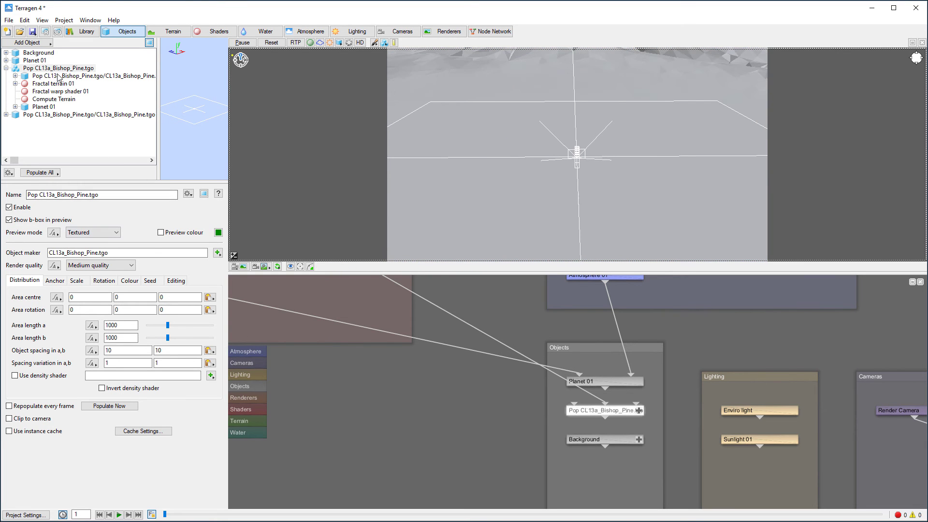
left_click(84, 68)
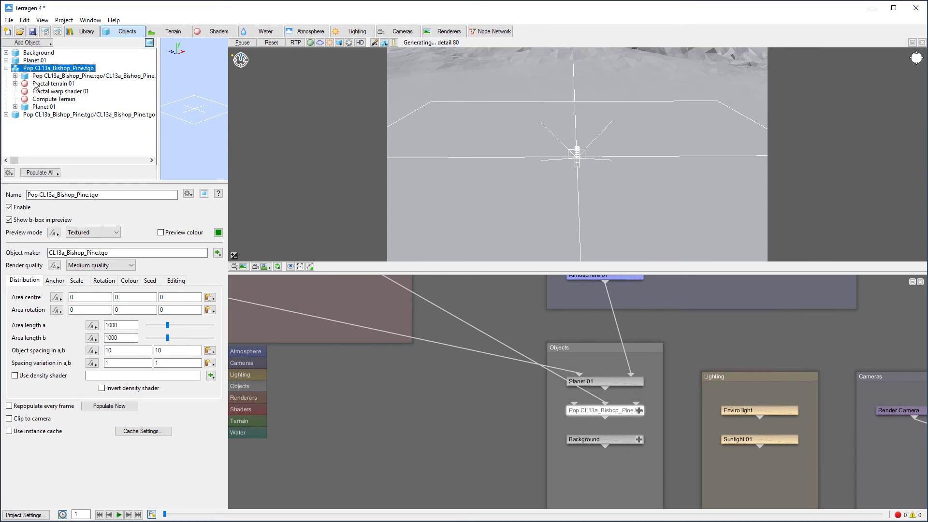
Populate the area with Bishop Pine instances and show them as textured trees in the preview.
left_click(117, 407)
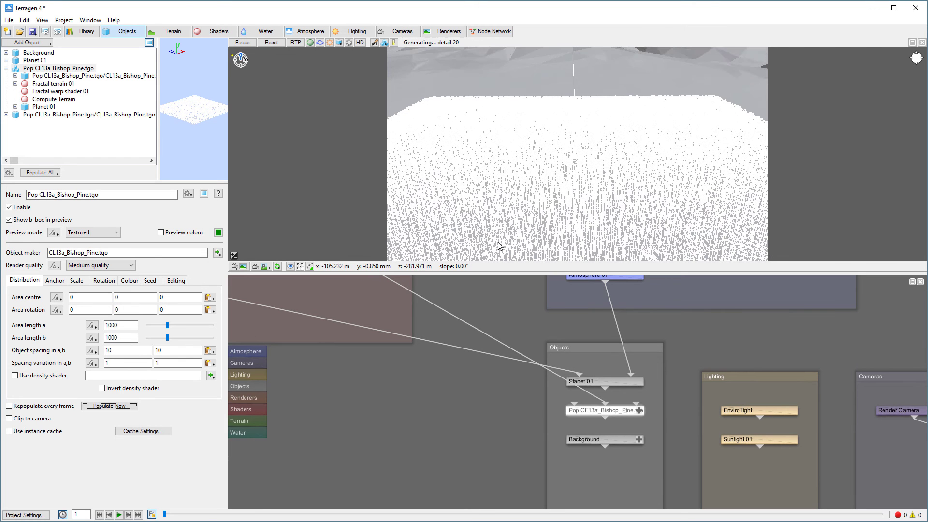
left_click(339, 43)
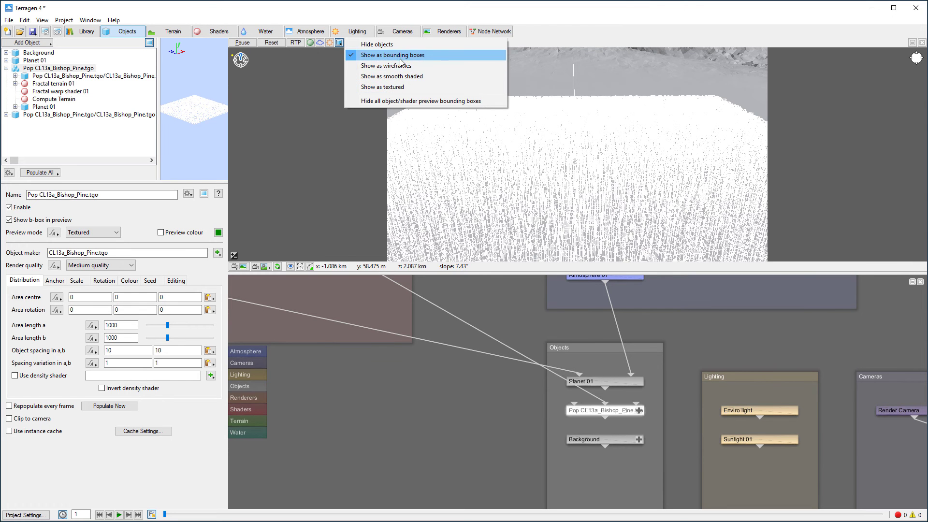
left_click(398, 88)
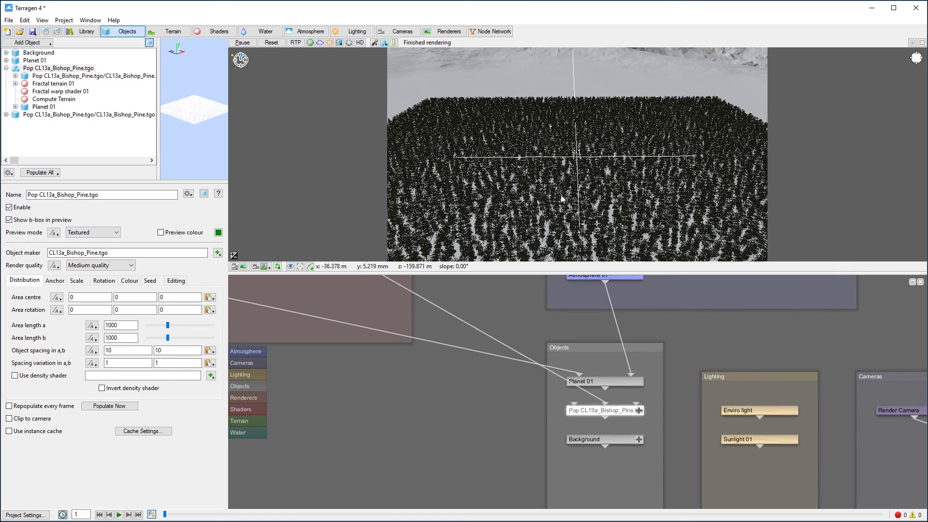
mouse_move(532, 162)
left_mouse_down()
mouse_move(521, 145)
mouse_move(530, 156)
left_mouse_up()
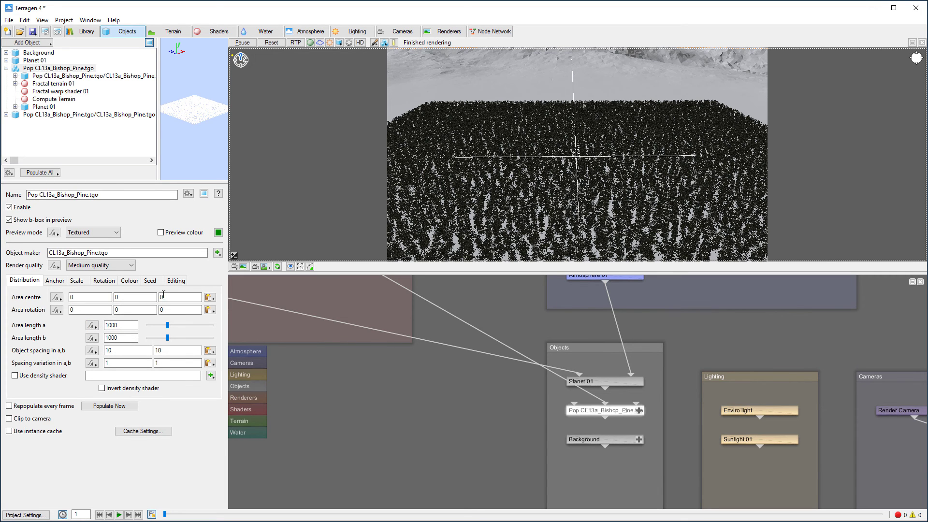
Set Area centre z to 500 and populate, then change it to 200 and repopulate.
left_click(166, 297)
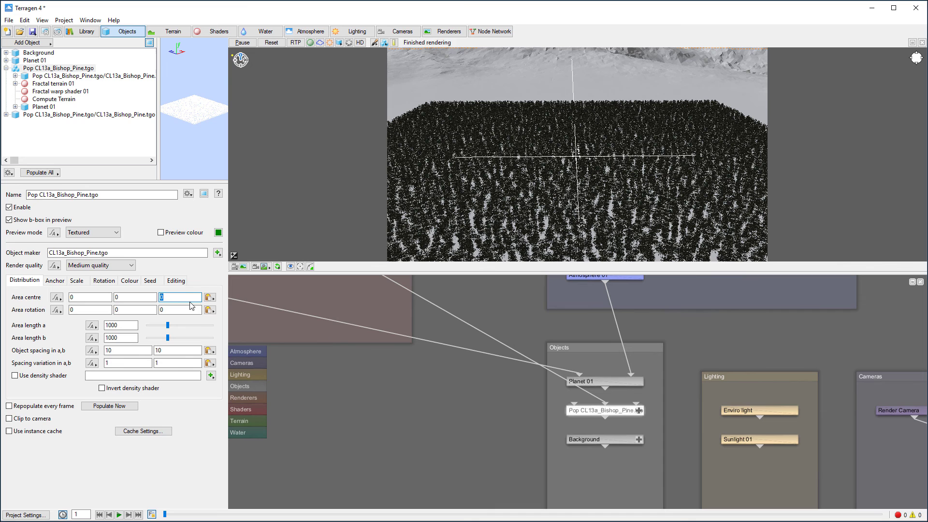
type("500")
key("Return")
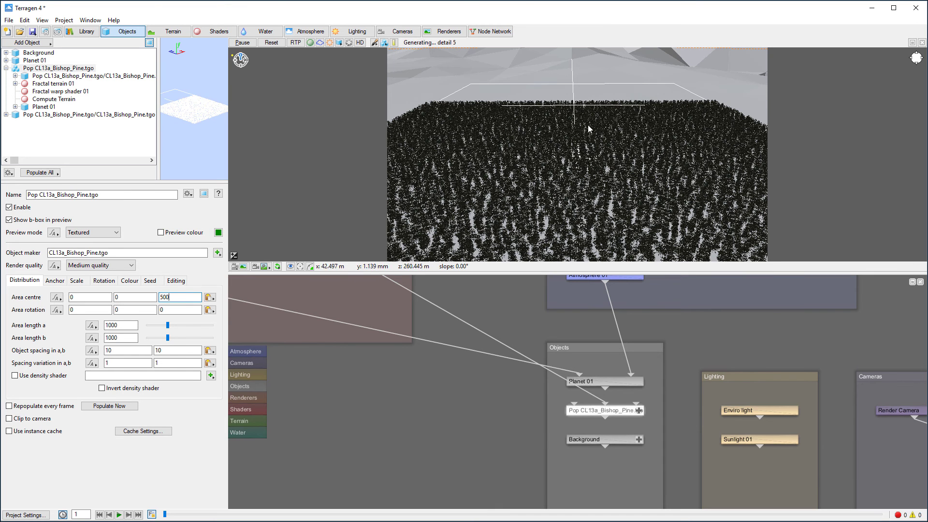
left_click(109, 407)
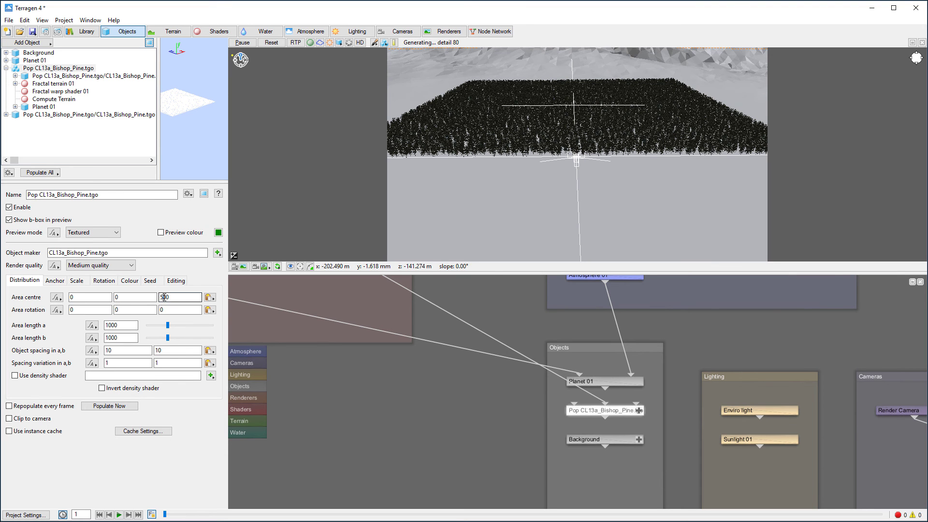
type("2")
left_click(110, 406)
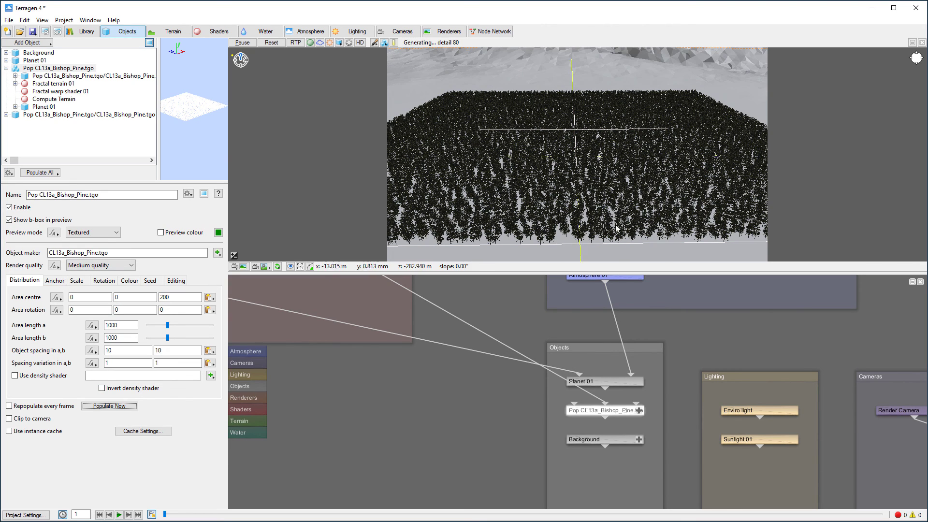
scroll(598, 233, "up", 3)
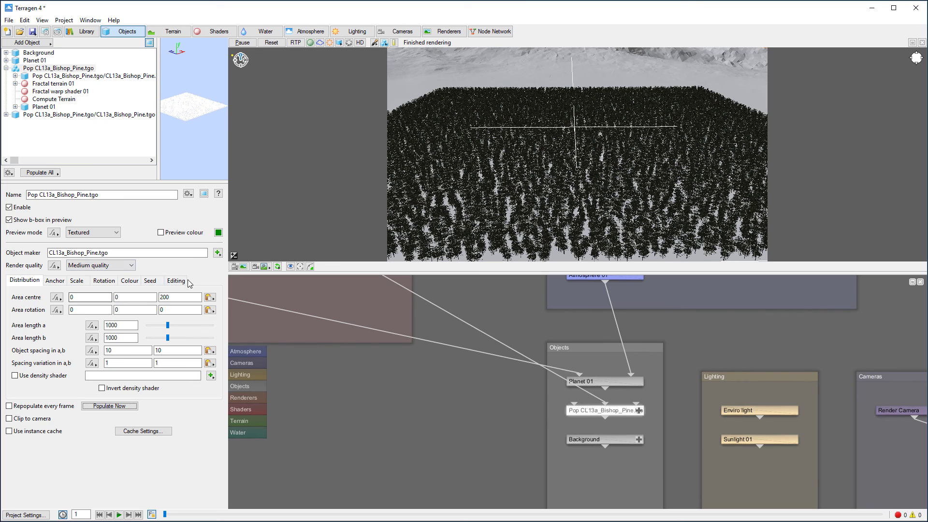
Start instance editing, then move one Bishop Pine to a new spot and drop it onto the terrain.
left_click(177, 281)
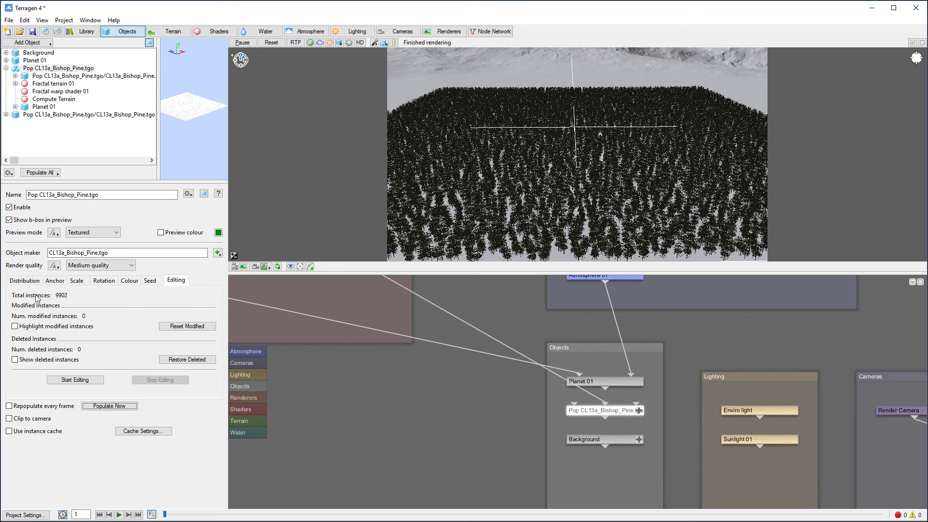
left_click(92, 380)
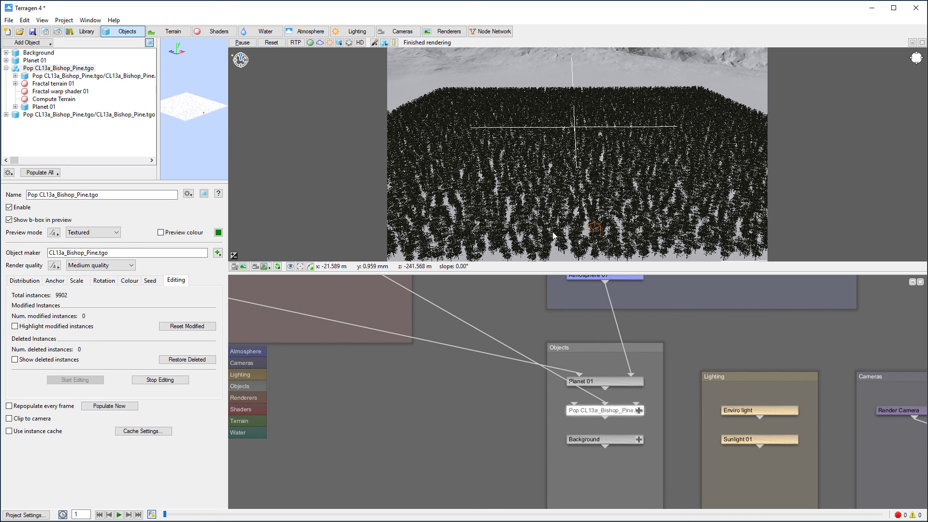
left_click(567, 220)
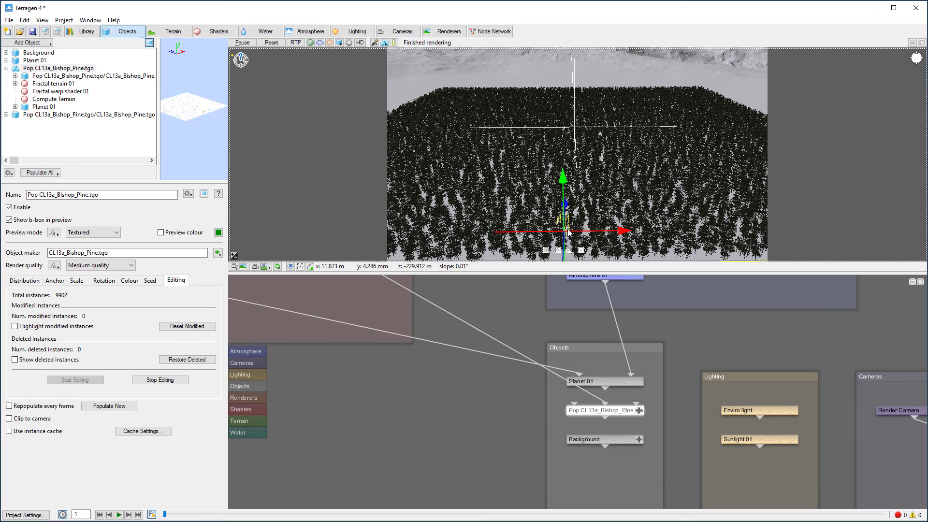
left_click_drag(562, 178, 648, 210)
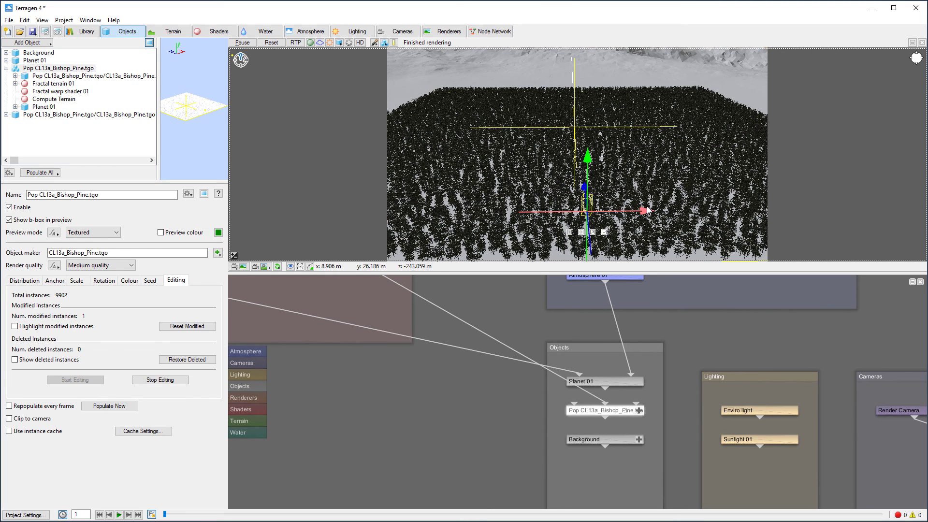
left_click(605, 234)
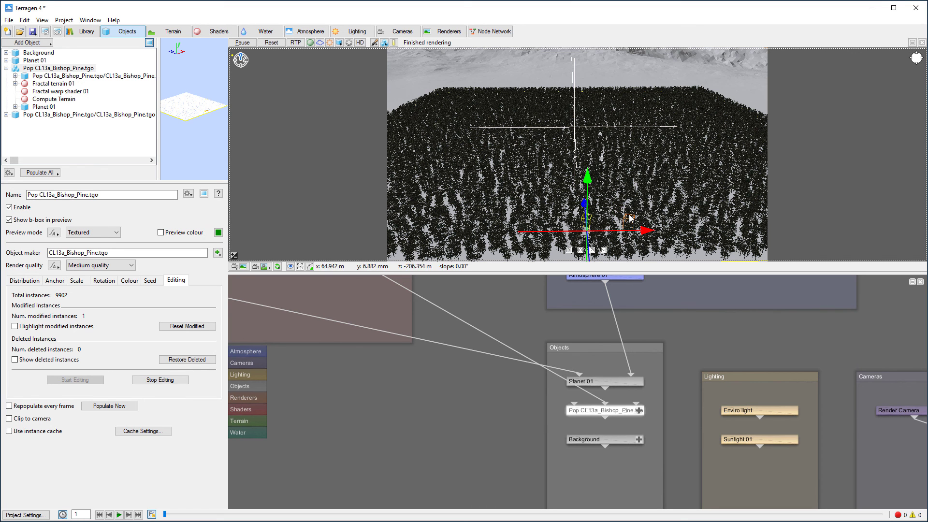
Look through the population's scale, distribution, rotation and seed settings, returning to Editing.
left_click(77, 281)
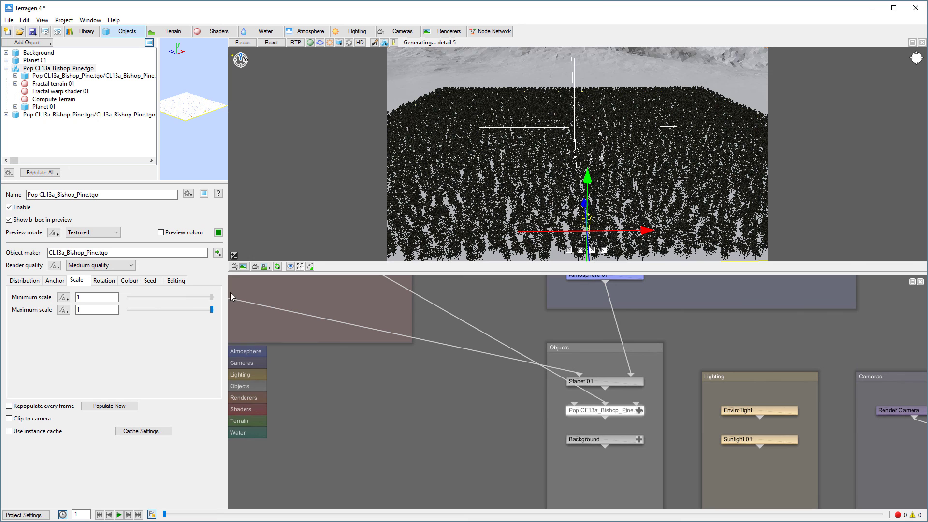
double_click(95, 310)
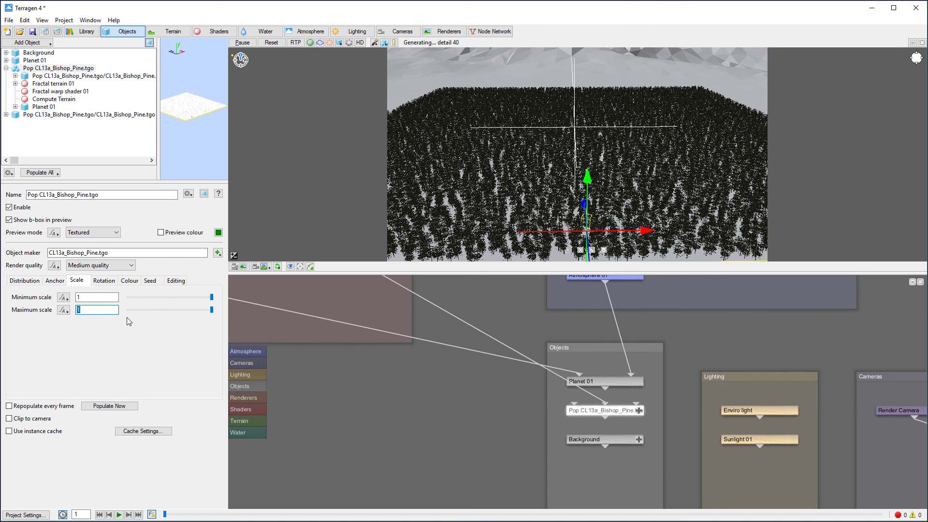
left_click(23, 280)
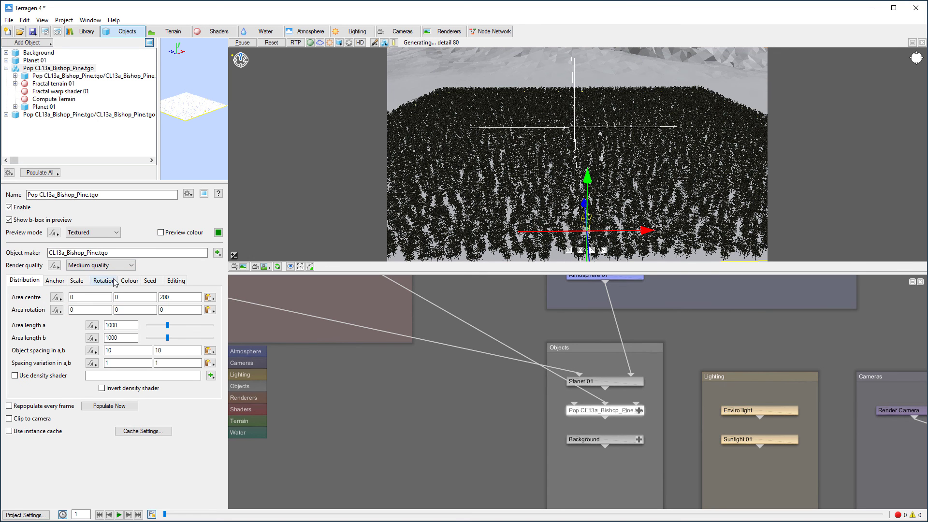
left_click(105, 280)
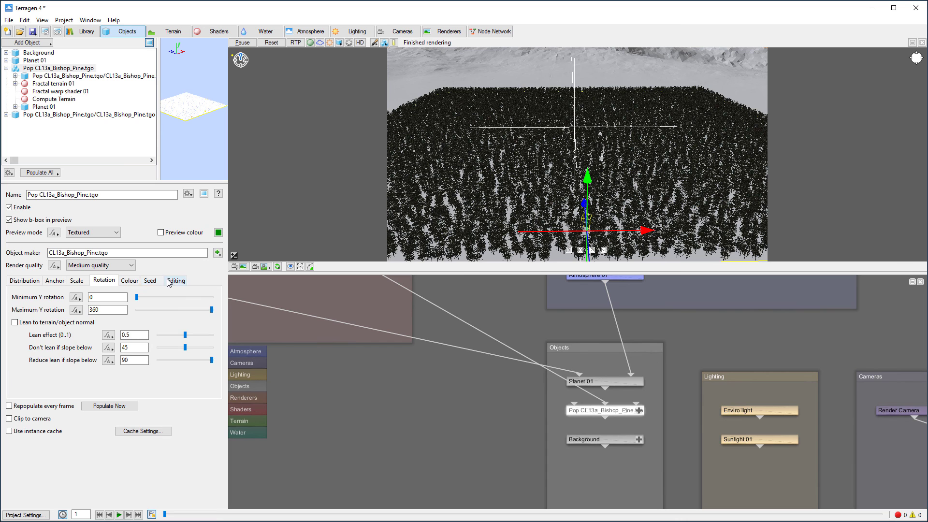
left_click(164, 281)
left_click(173, 281)
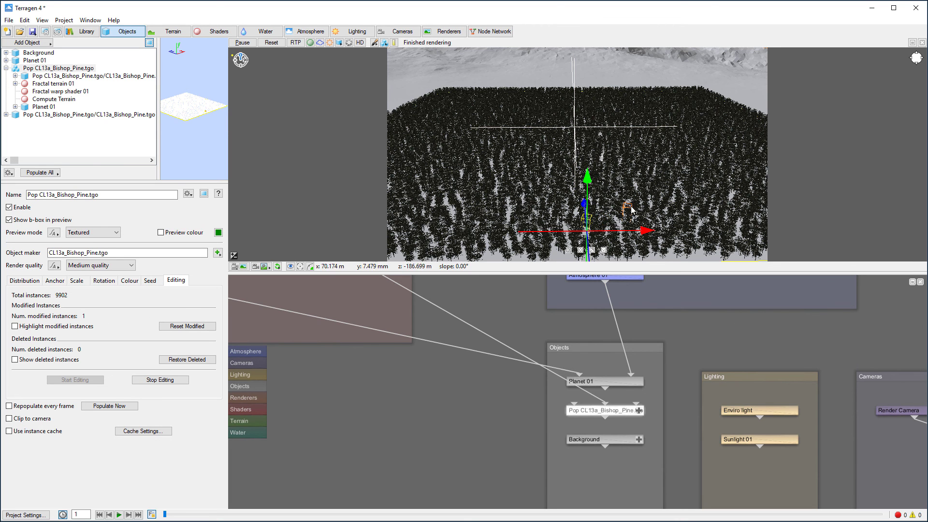
Pick a second pine instance in the preview and shift it to a new spot.
left_click(571, 154)
left_click(593, 228)
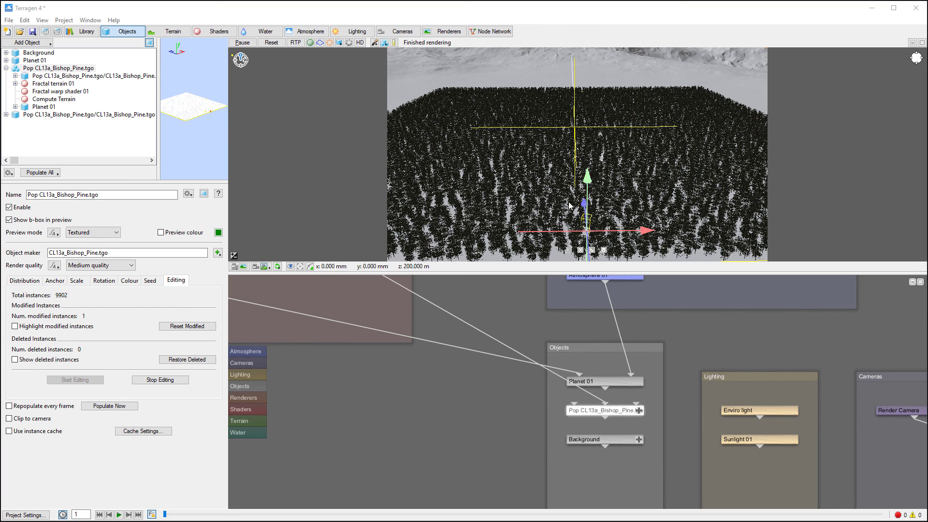
left_click(595, 232)
left_click(589, 201)
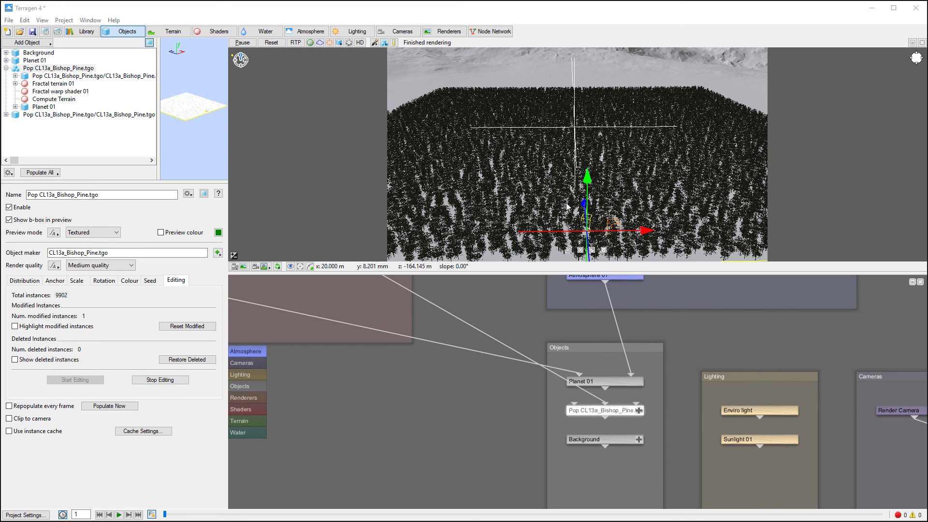
left_click(581, 219)
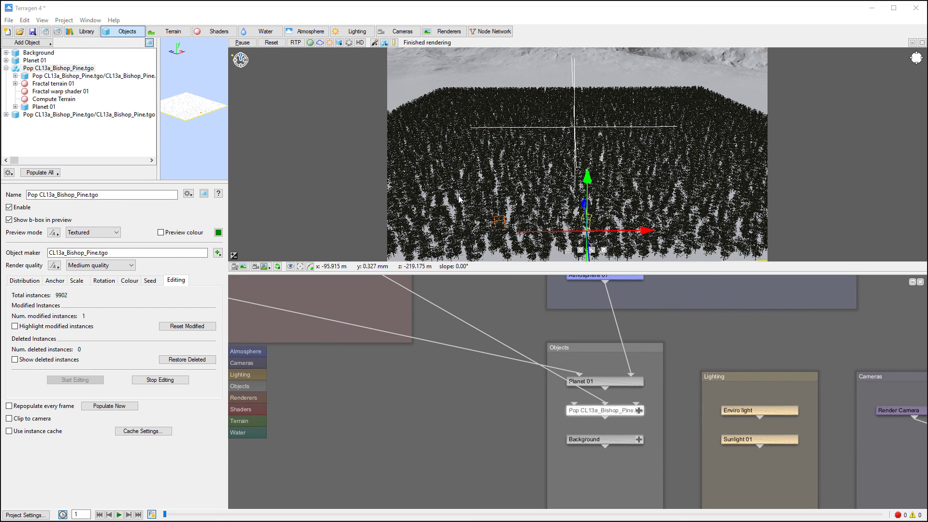
left_click(562, 218)
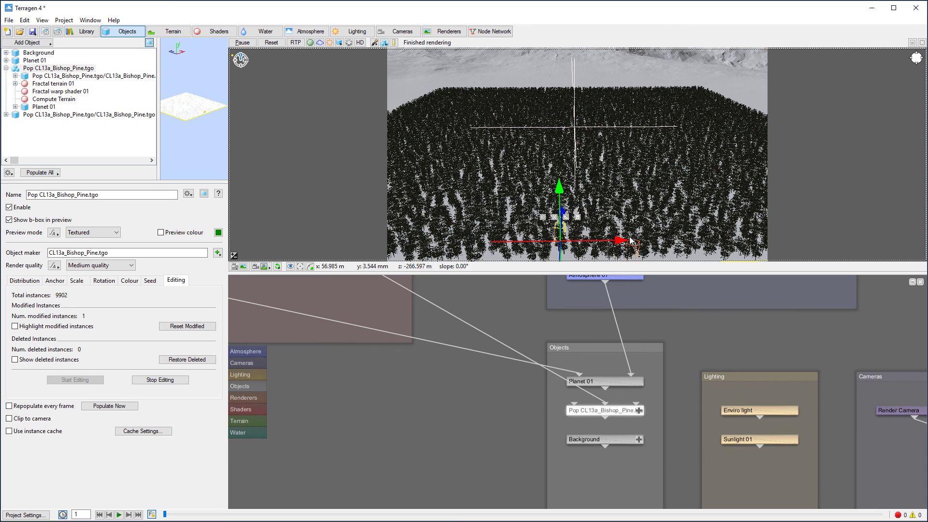
left_click_drag(636, 243, 677, 242)
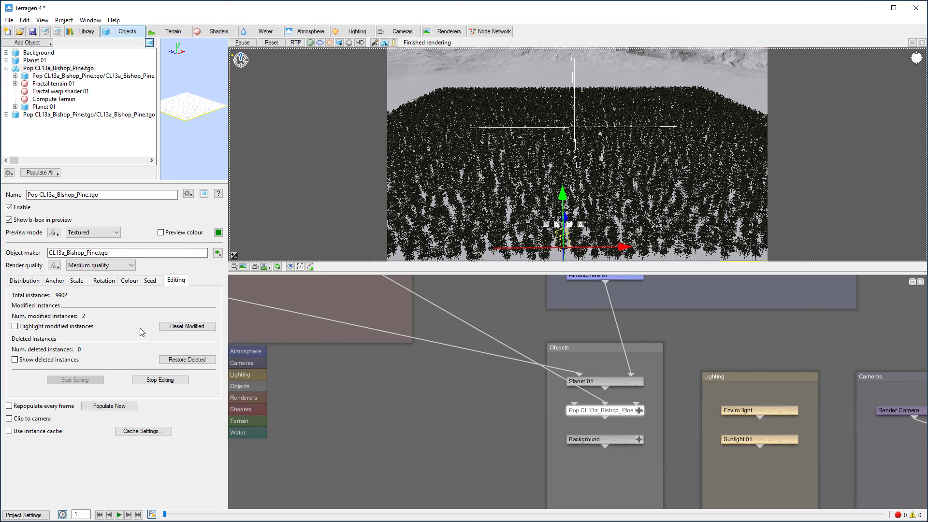
Repopulate the Bishop Pine forest with the tree scale set to 3.
left_click(30, 281)
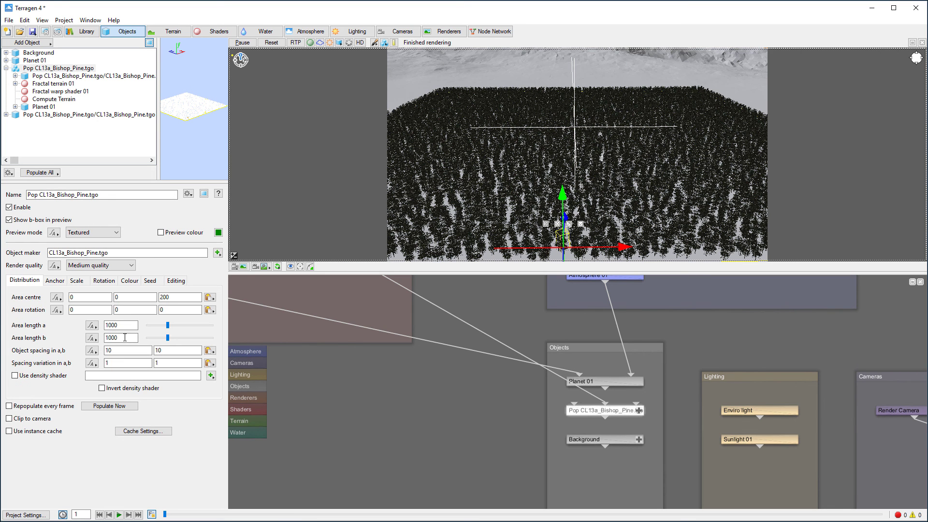
left_click(77, 281)
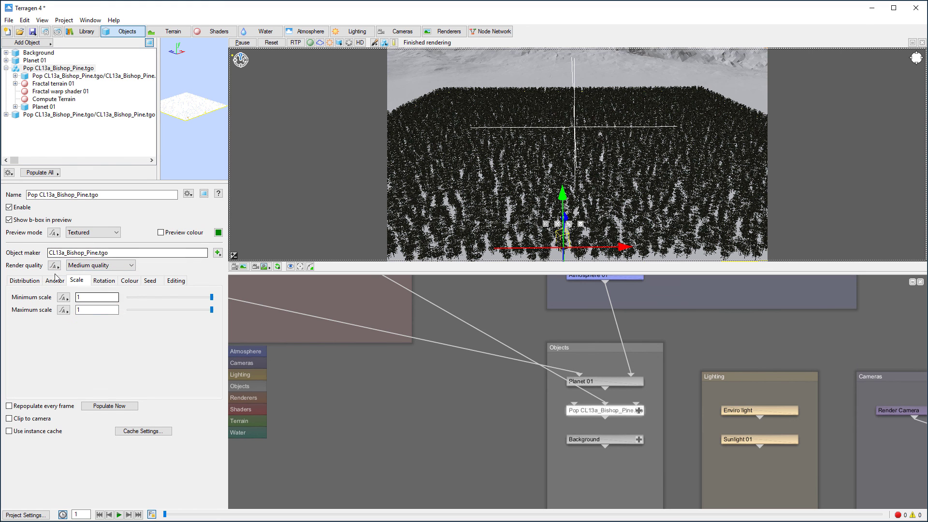
double_click(77, 298)
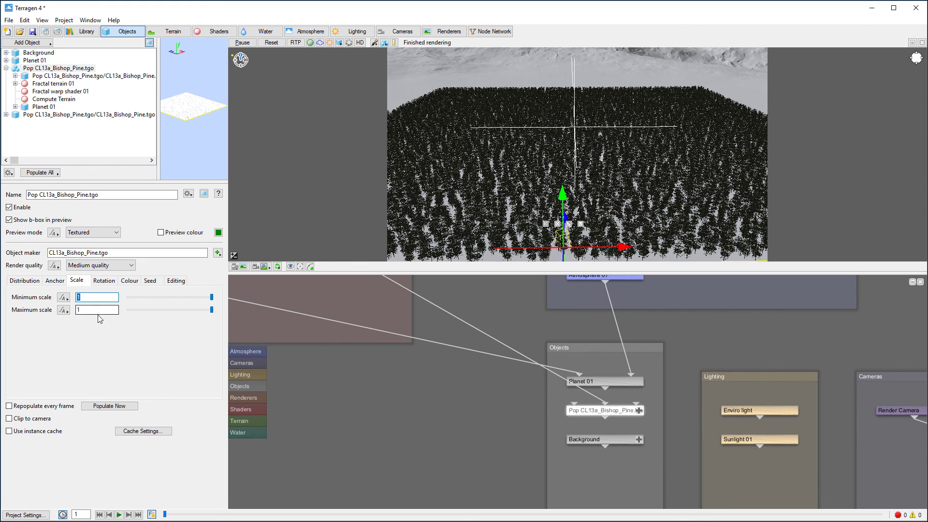
type("3")
key("Tab")
type("3")
left_click(110, 406)
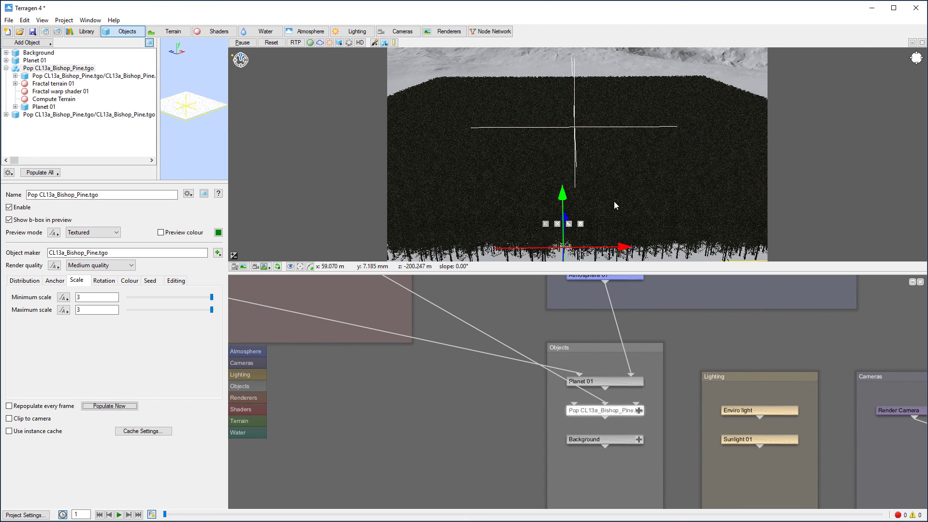
Restore minimum and maximum scale to 1 and repopulate the forest.
left_click(95, 300)
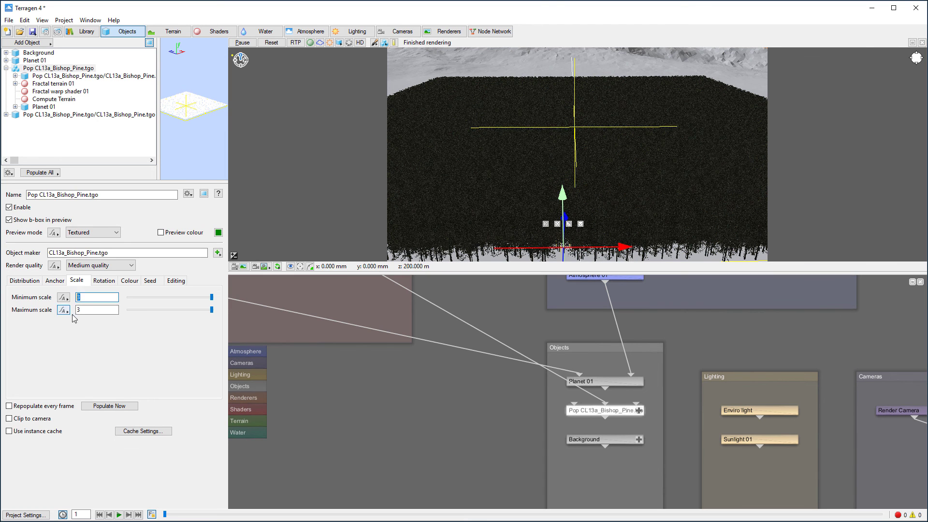
type("1")
double_click(103, 309)
type("1")
left_click(110, 405)
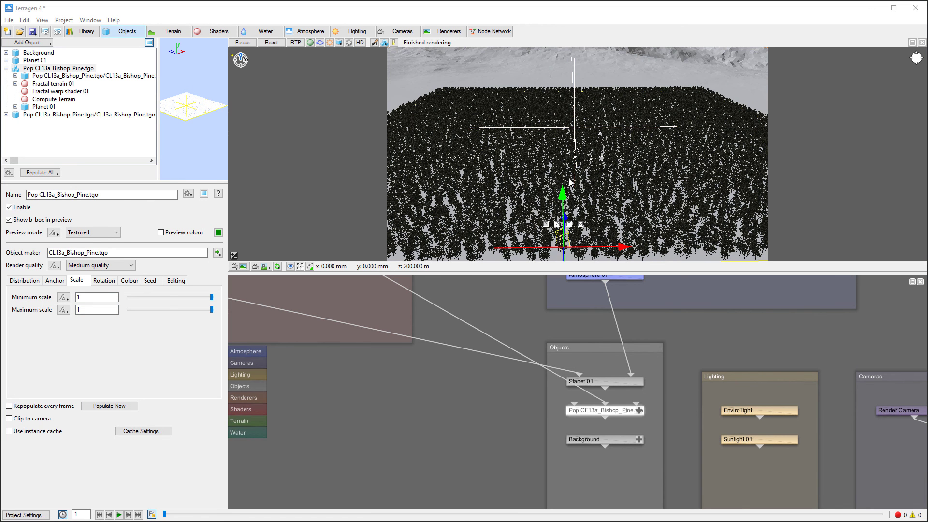
Reset all modified pine instances, then tilt the preview to look down over the forest.
left_click(175, 281)
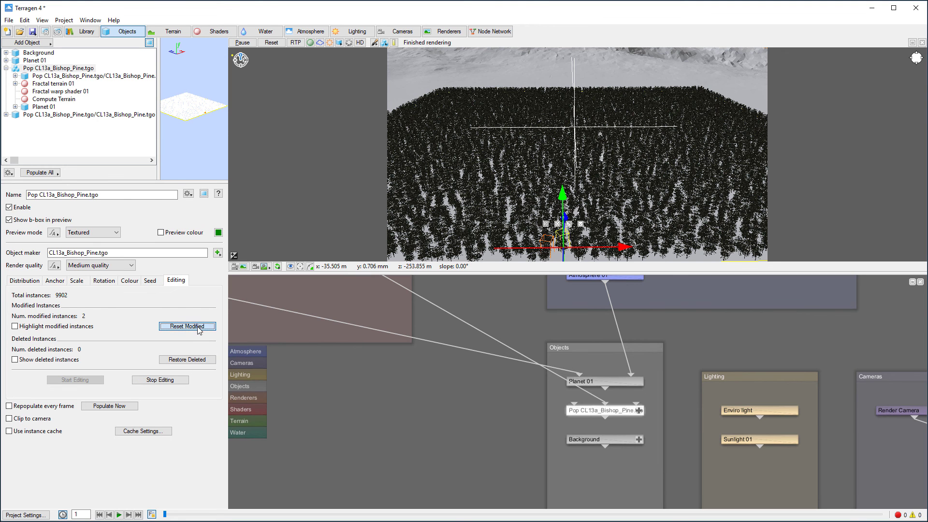
left_click(199, 327)
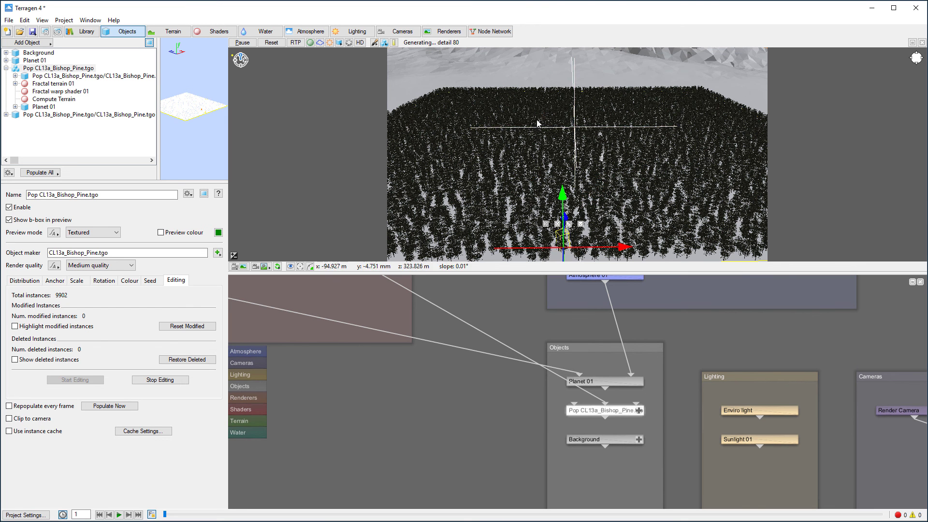
middle_click_drag(530, 164, 530, 208)
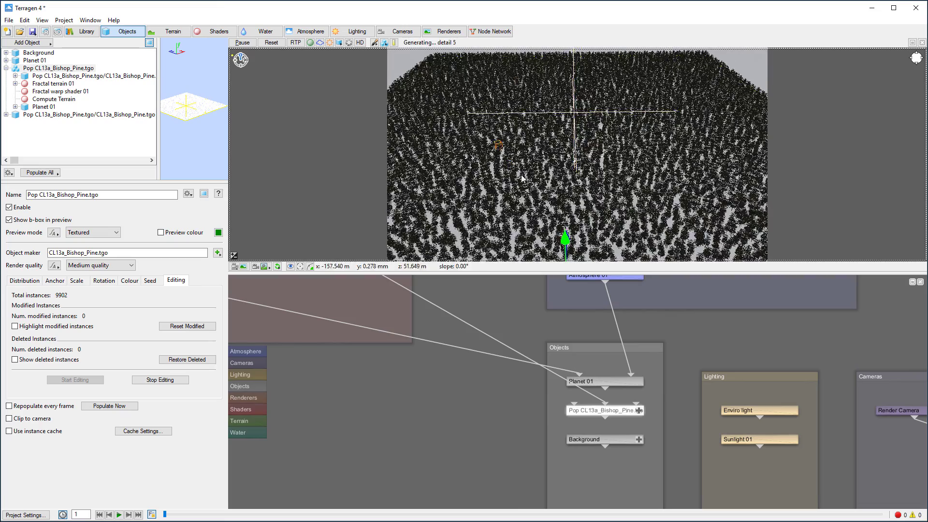